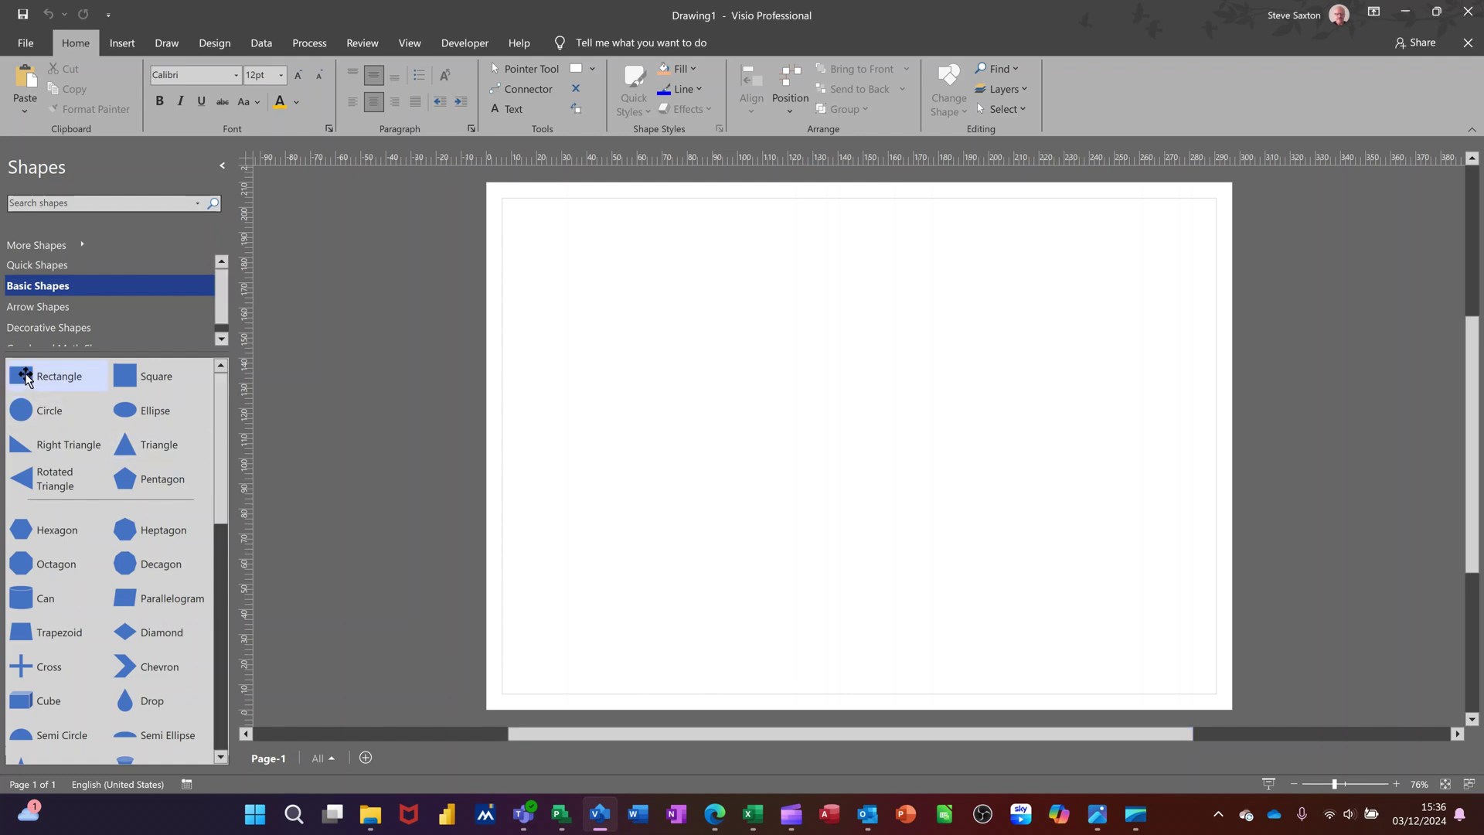
Step: Place a blue rectangle on the page and stretch it much taller
mouse_move(23, 375)
mouse_down()
mouse_move(646, 329)
mouse_move(684, 292)
mouse_up()
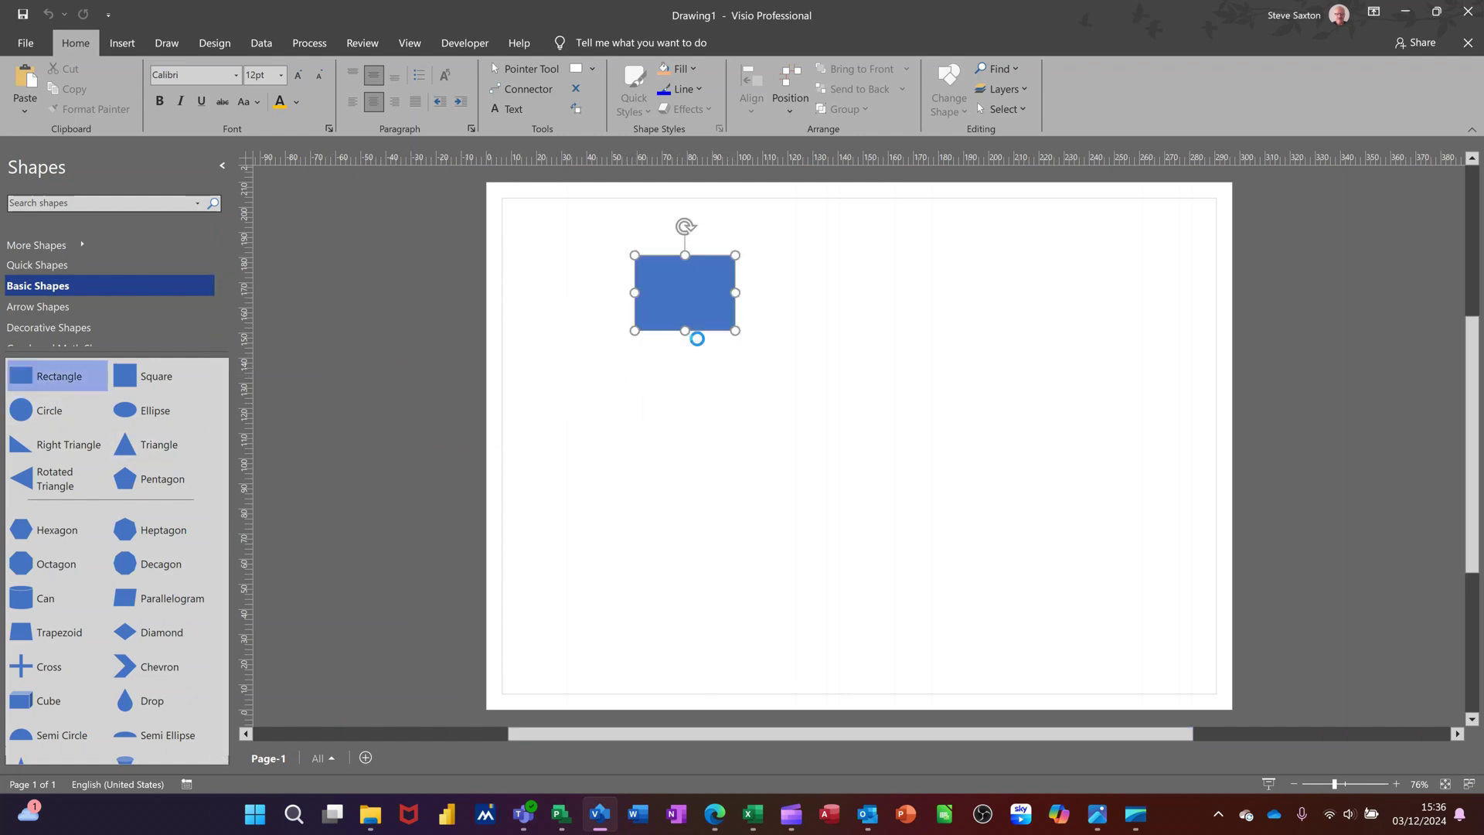
drag(684, 358, 684, 476)
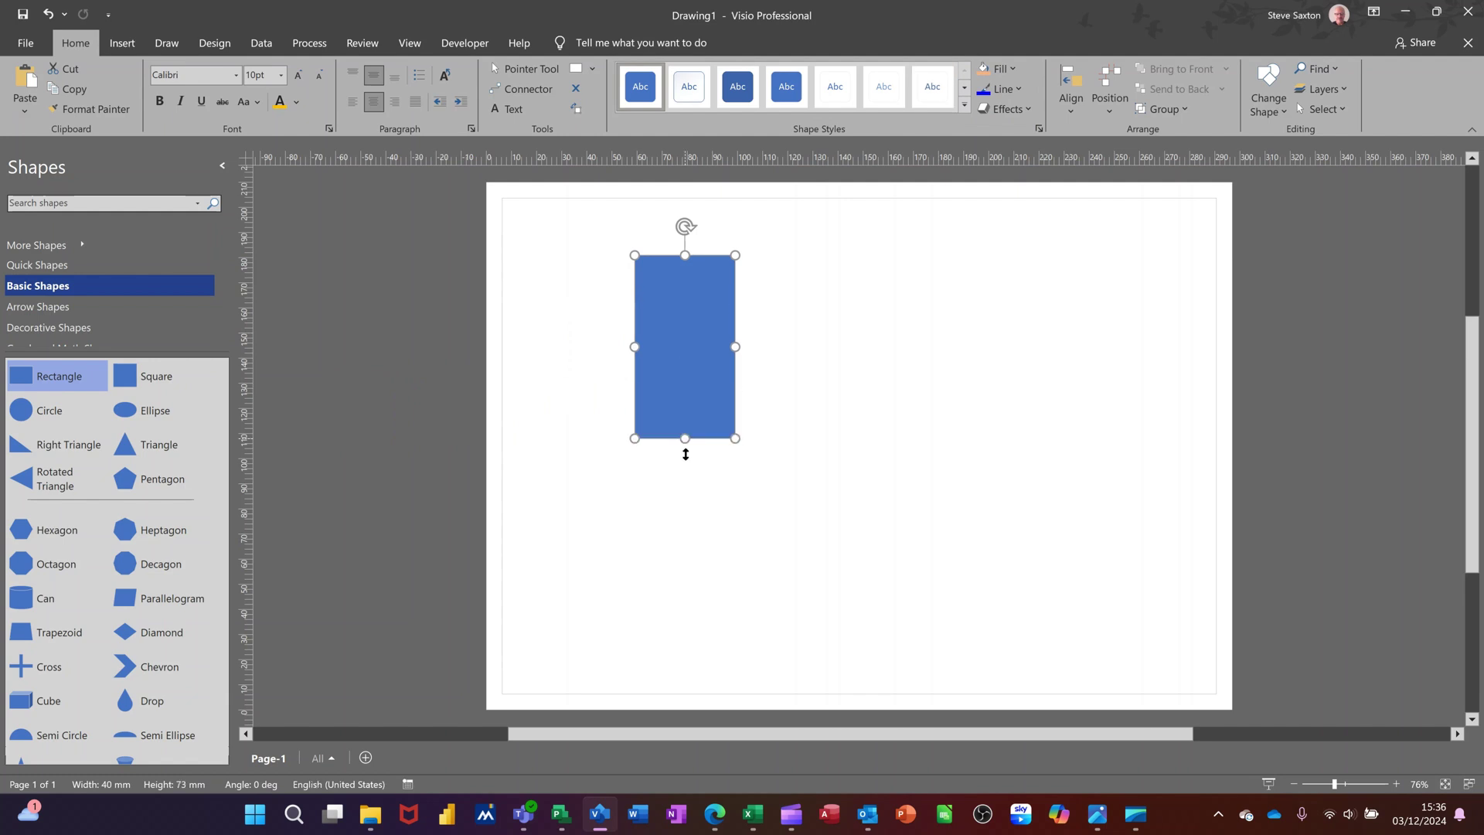
drag(653, 356, 622, 357)
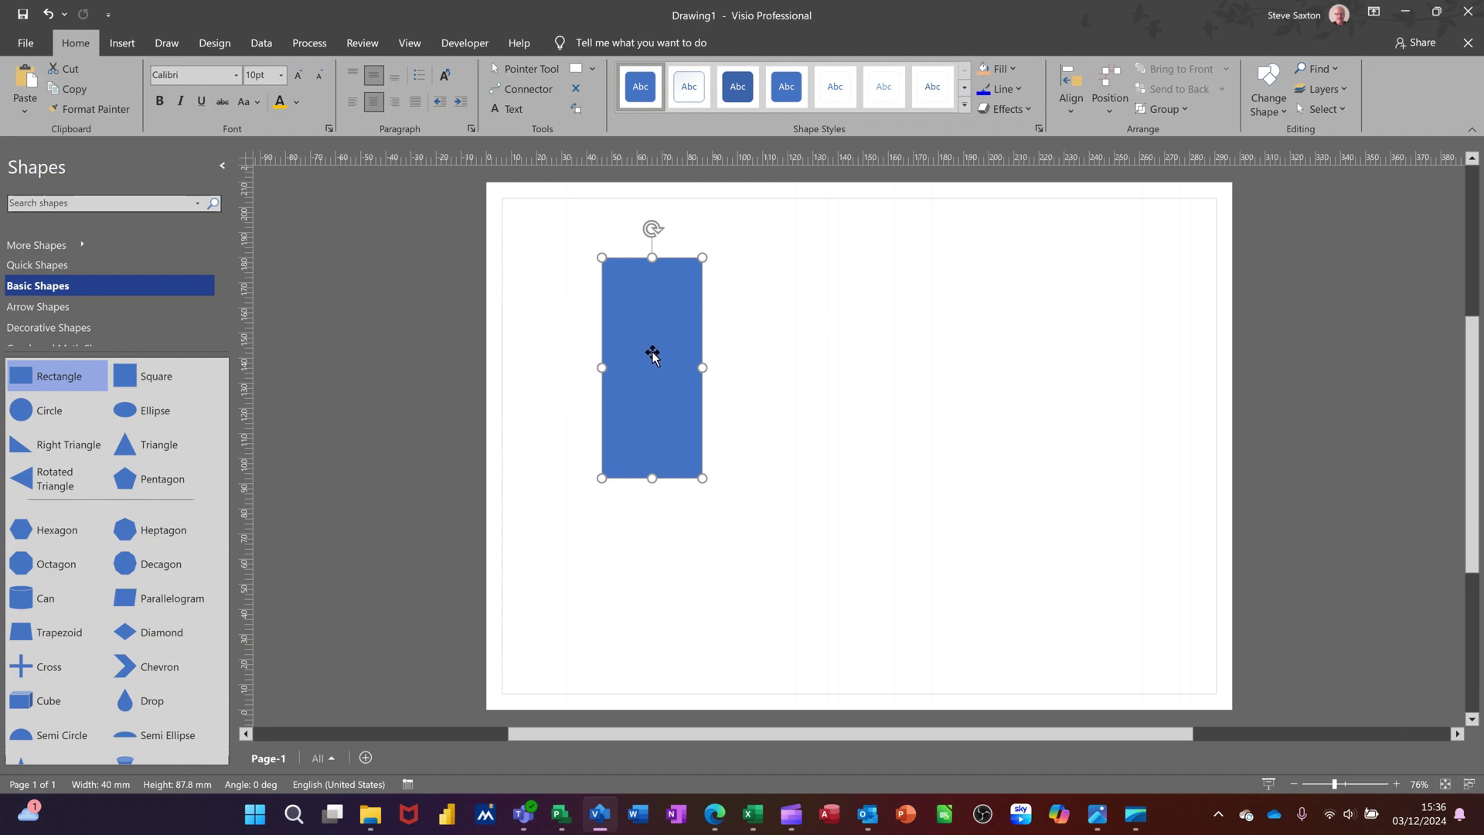
Step: Add a second rectangle to the right and match its height to the first
mouse_move(58, 376)
mouse_down()
mouse_move(297, 383)
mouse_move(848, 344)
mouse_up()
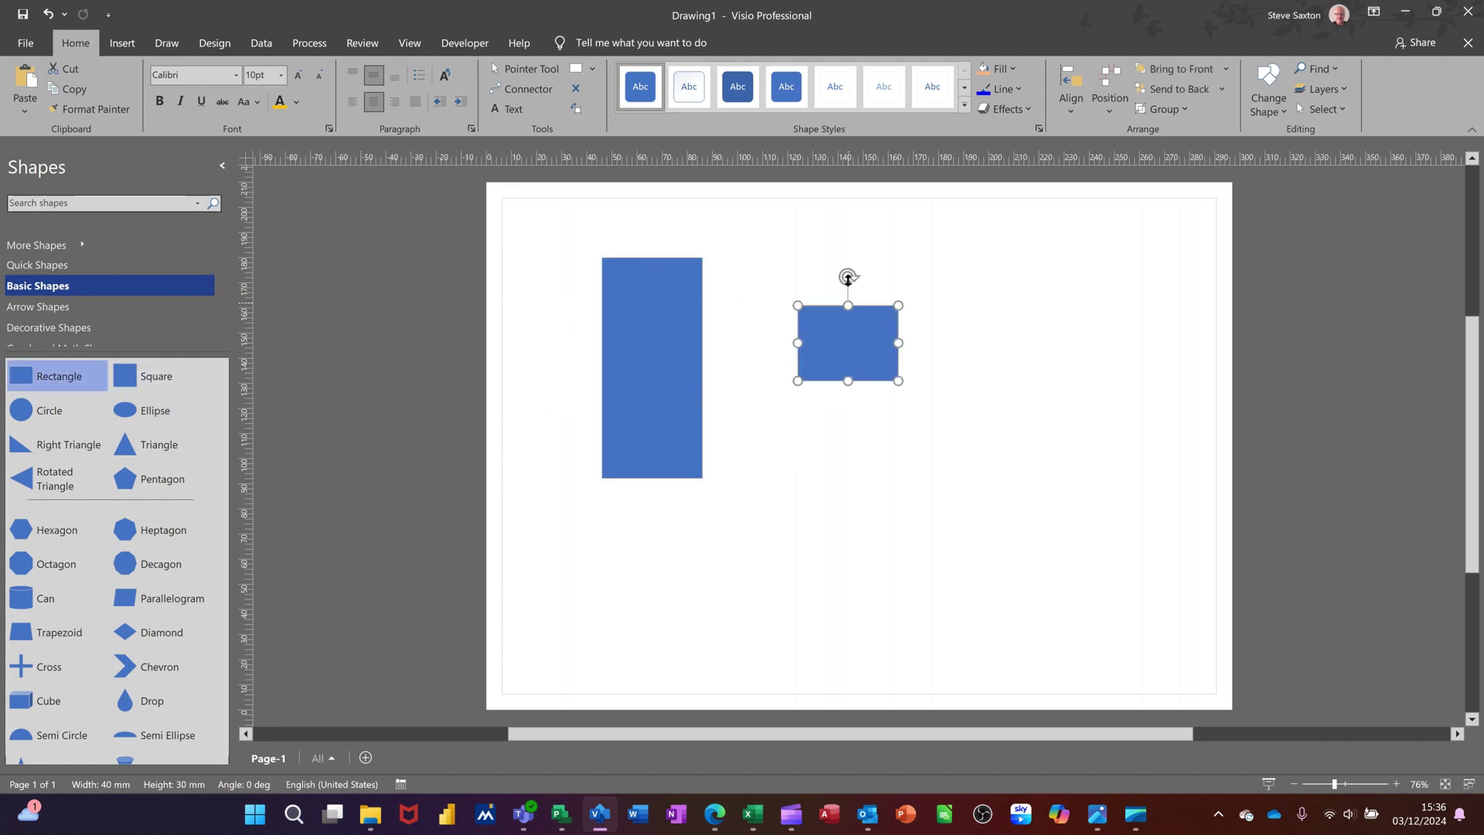
drag(848, 282, 848, 234)
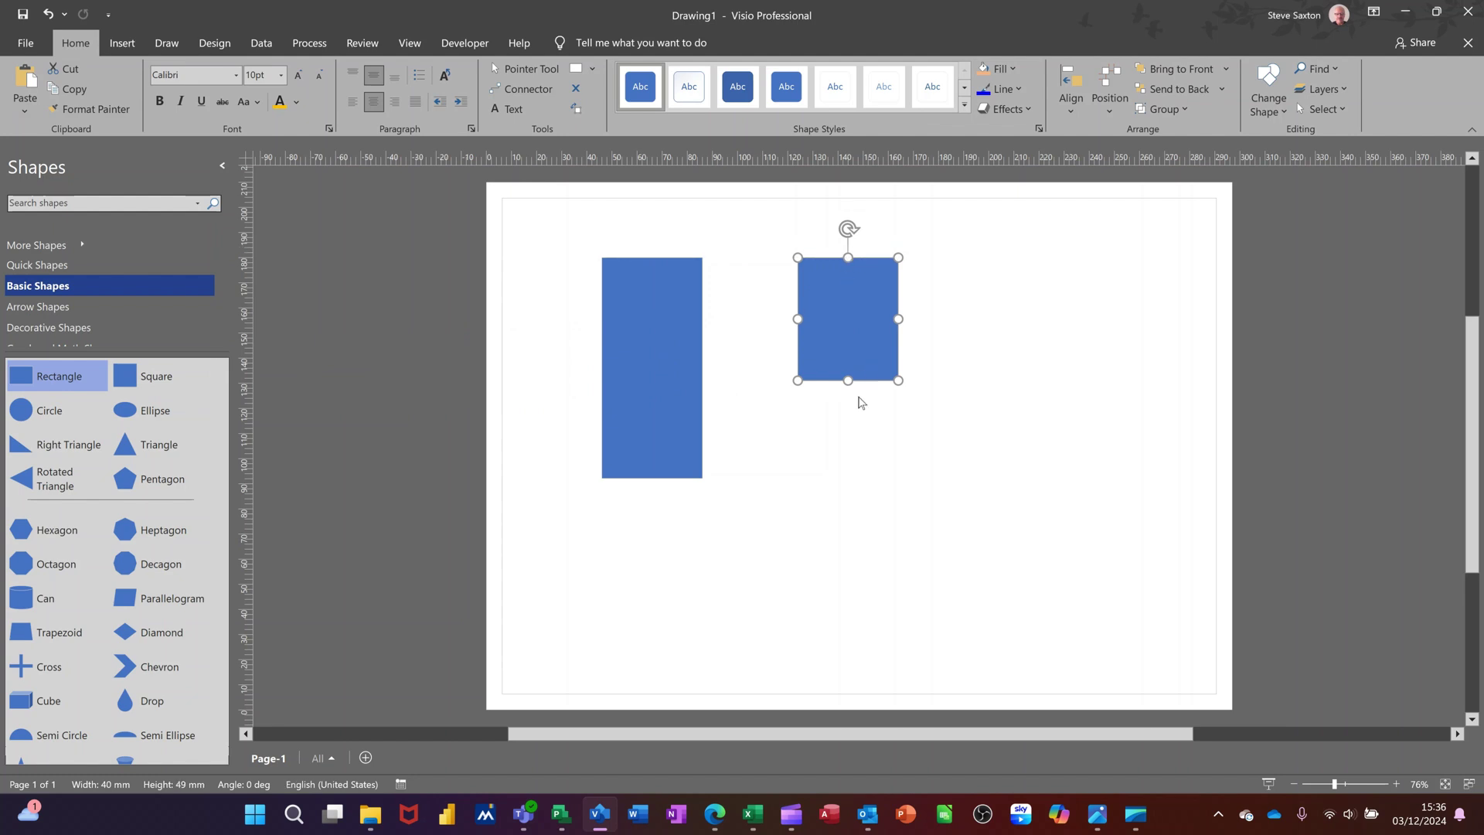
drag(851, 380, 850, 478)
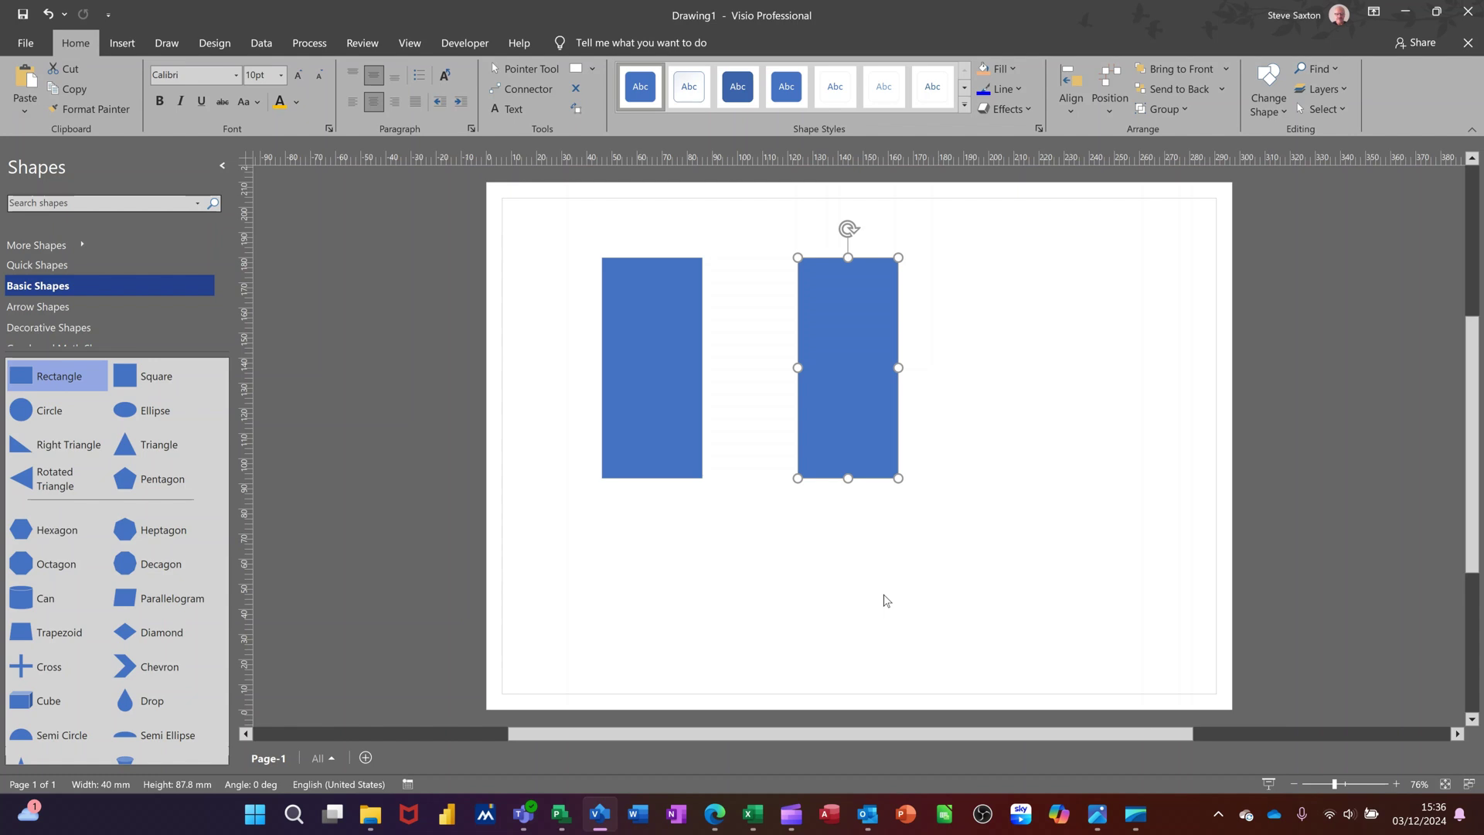
Step: Duplicate the second rectangle and move the copy right for even spacing
key(ctrl+d)
drag(878, 357, 1036, 331)
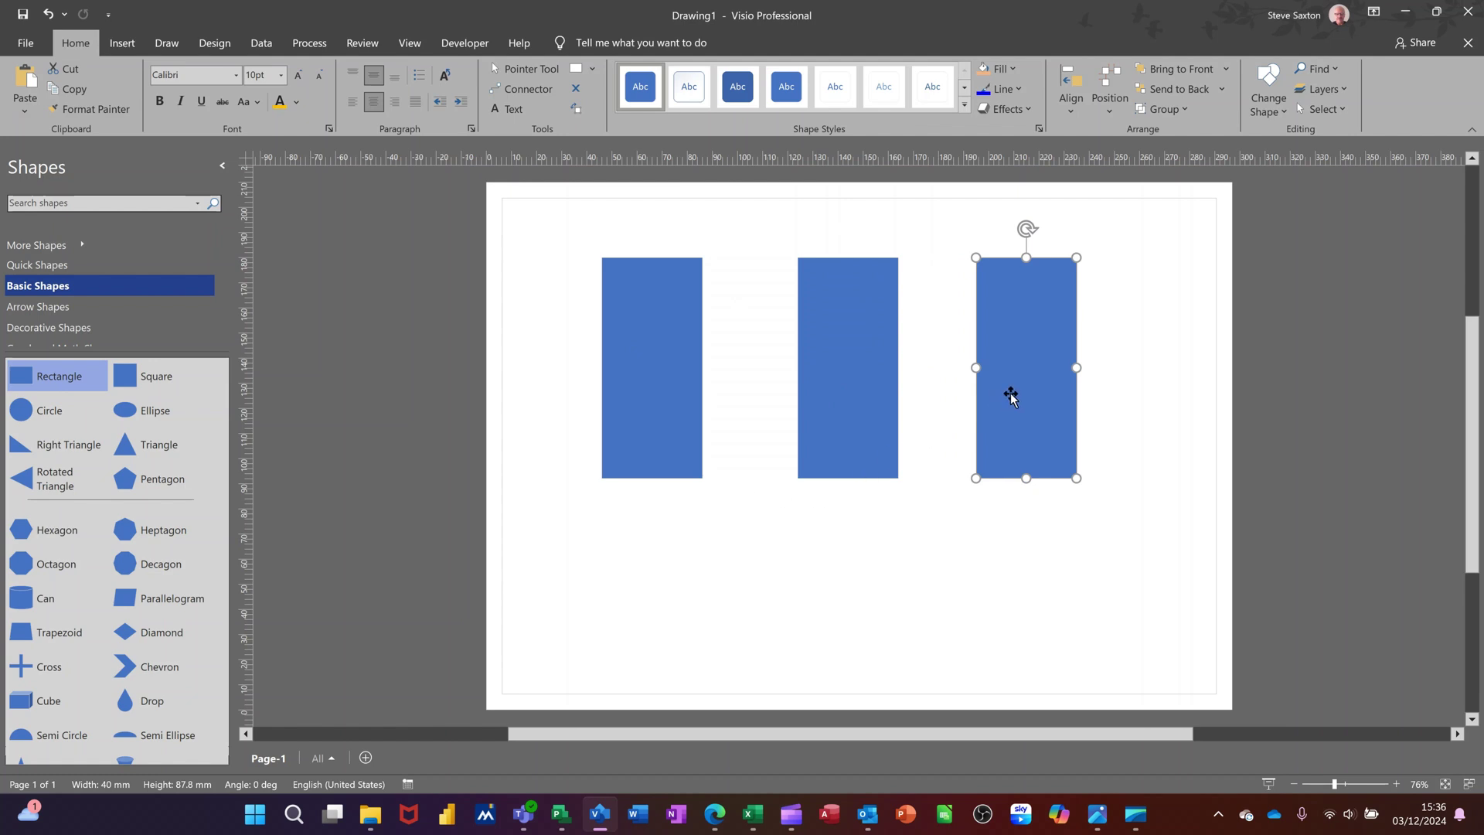
drag(1006, 397, 1044, 395)
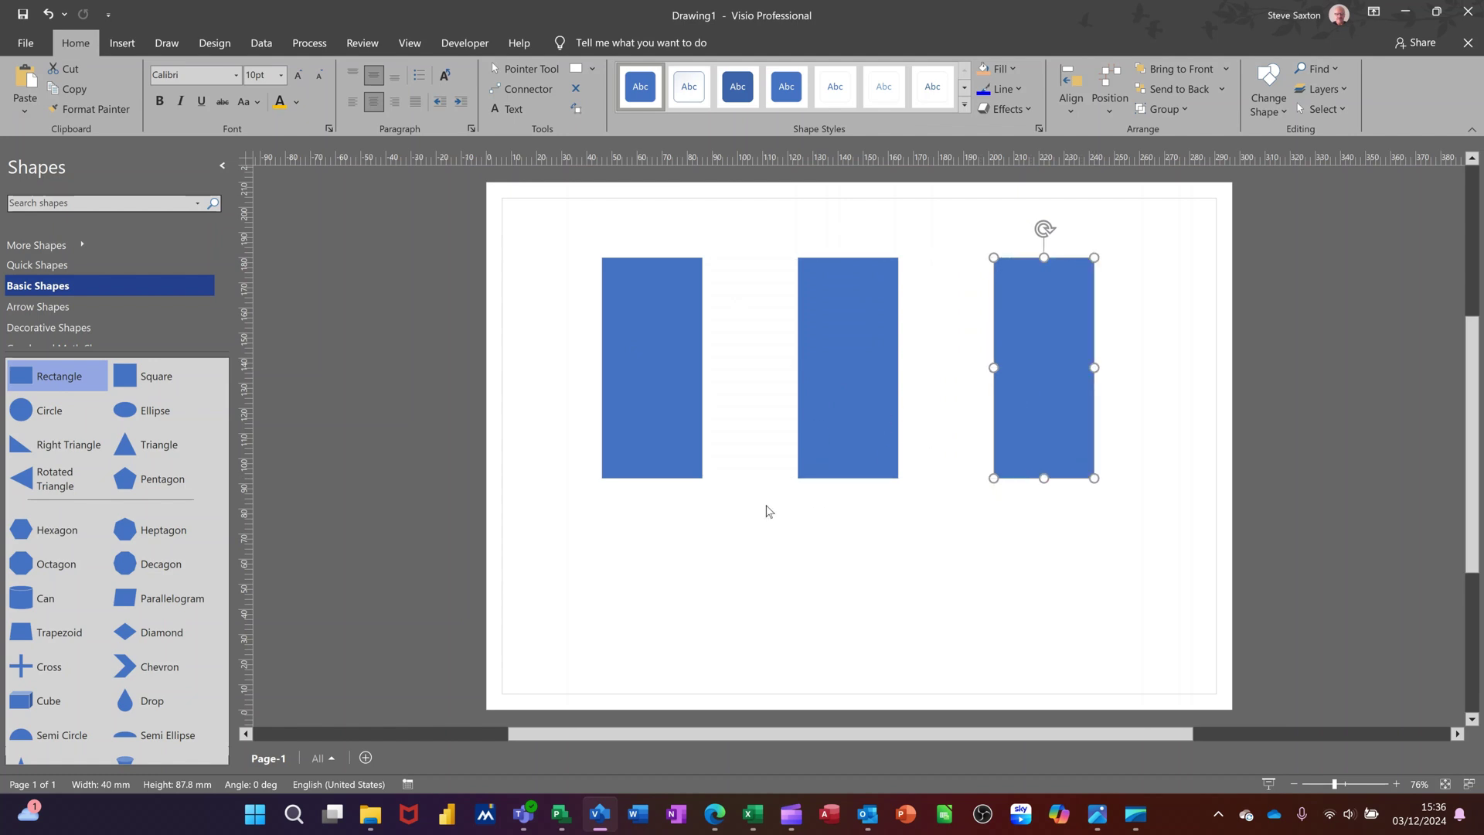
Step: Link the left rectangle's right side to the middle rectangle with an arrow connector
click(648, 337)
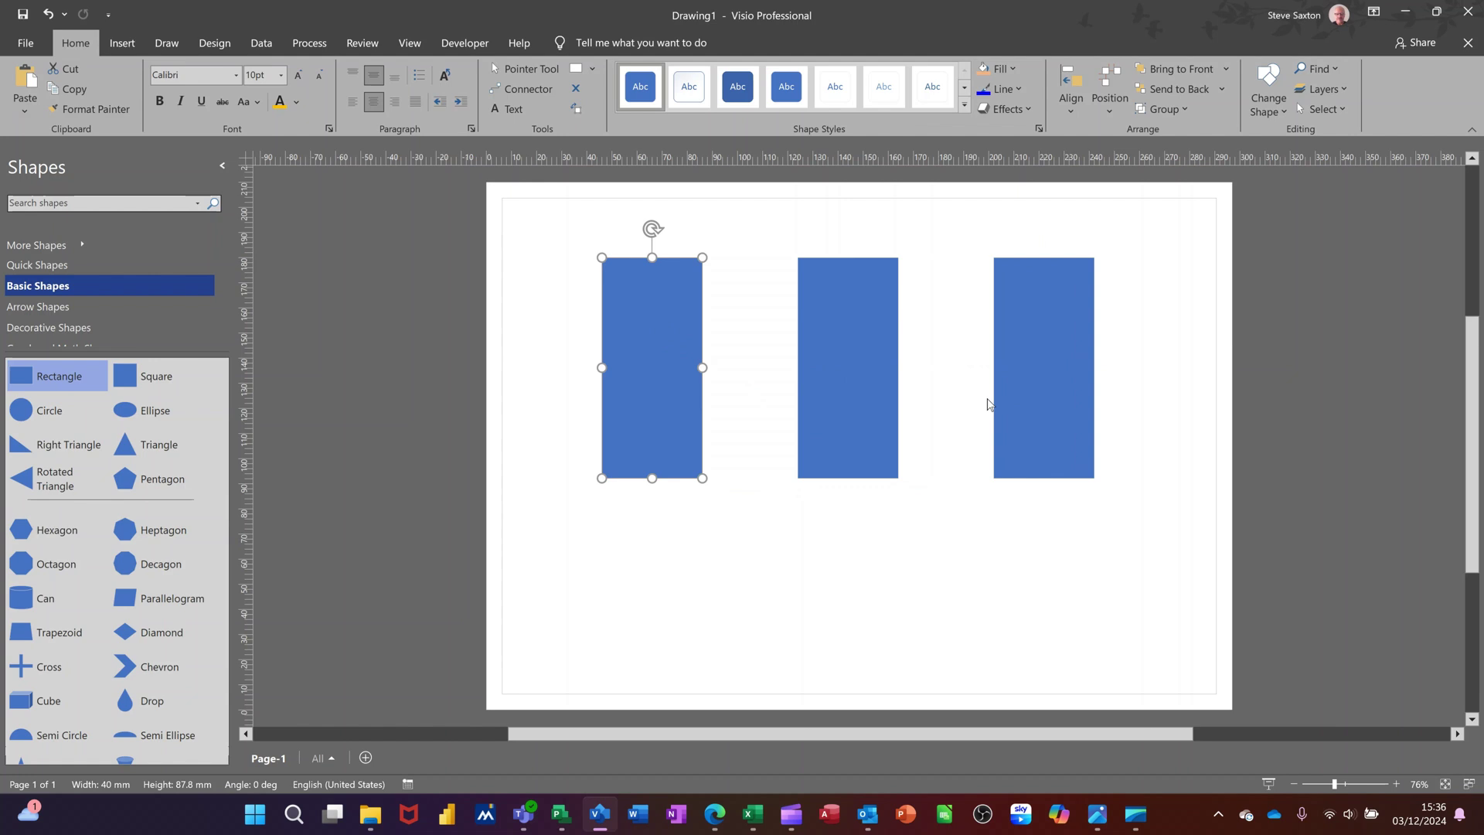
click(513, 89)
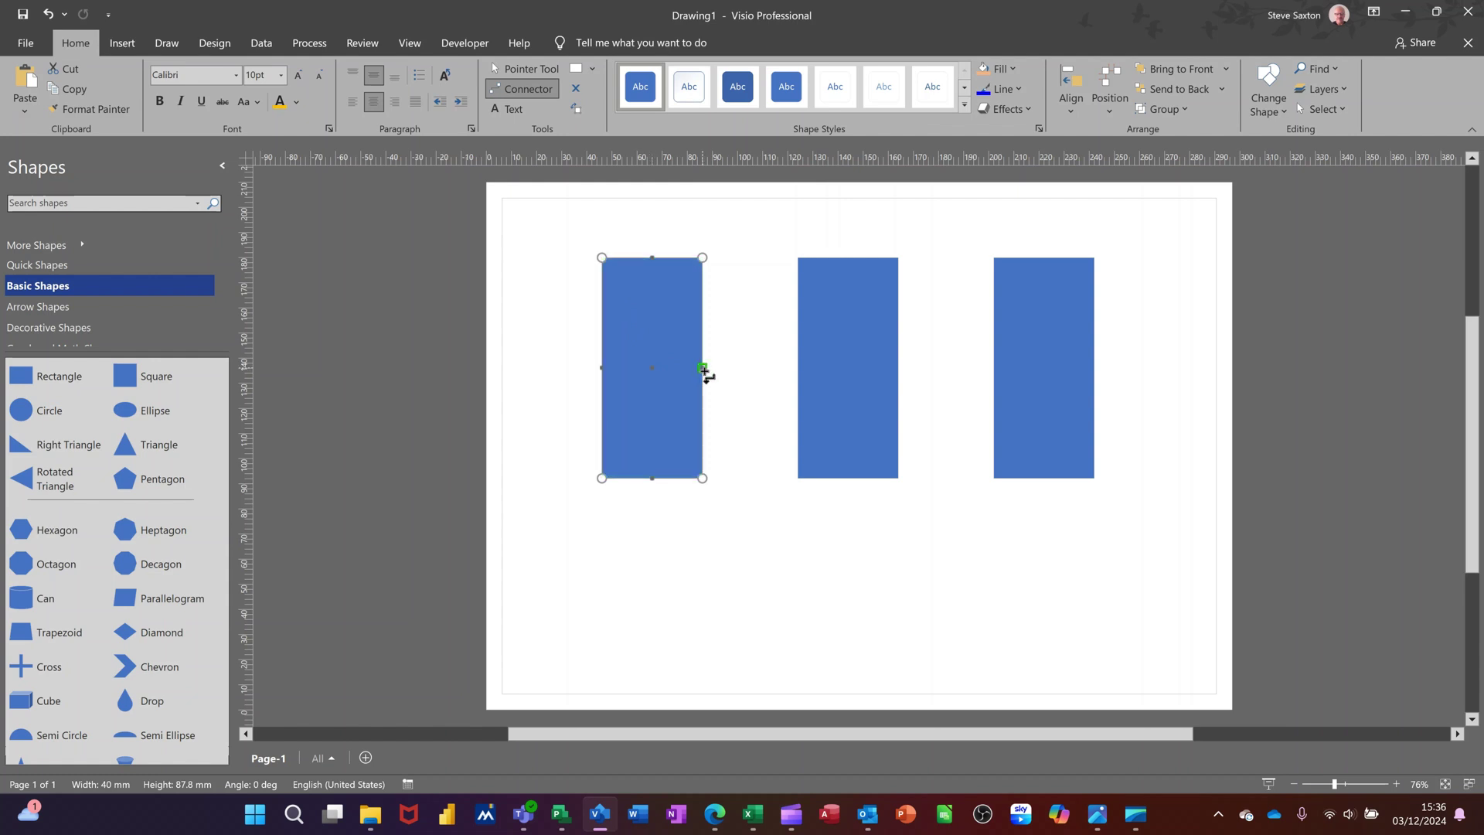
drag(704, 369, 784, 370)
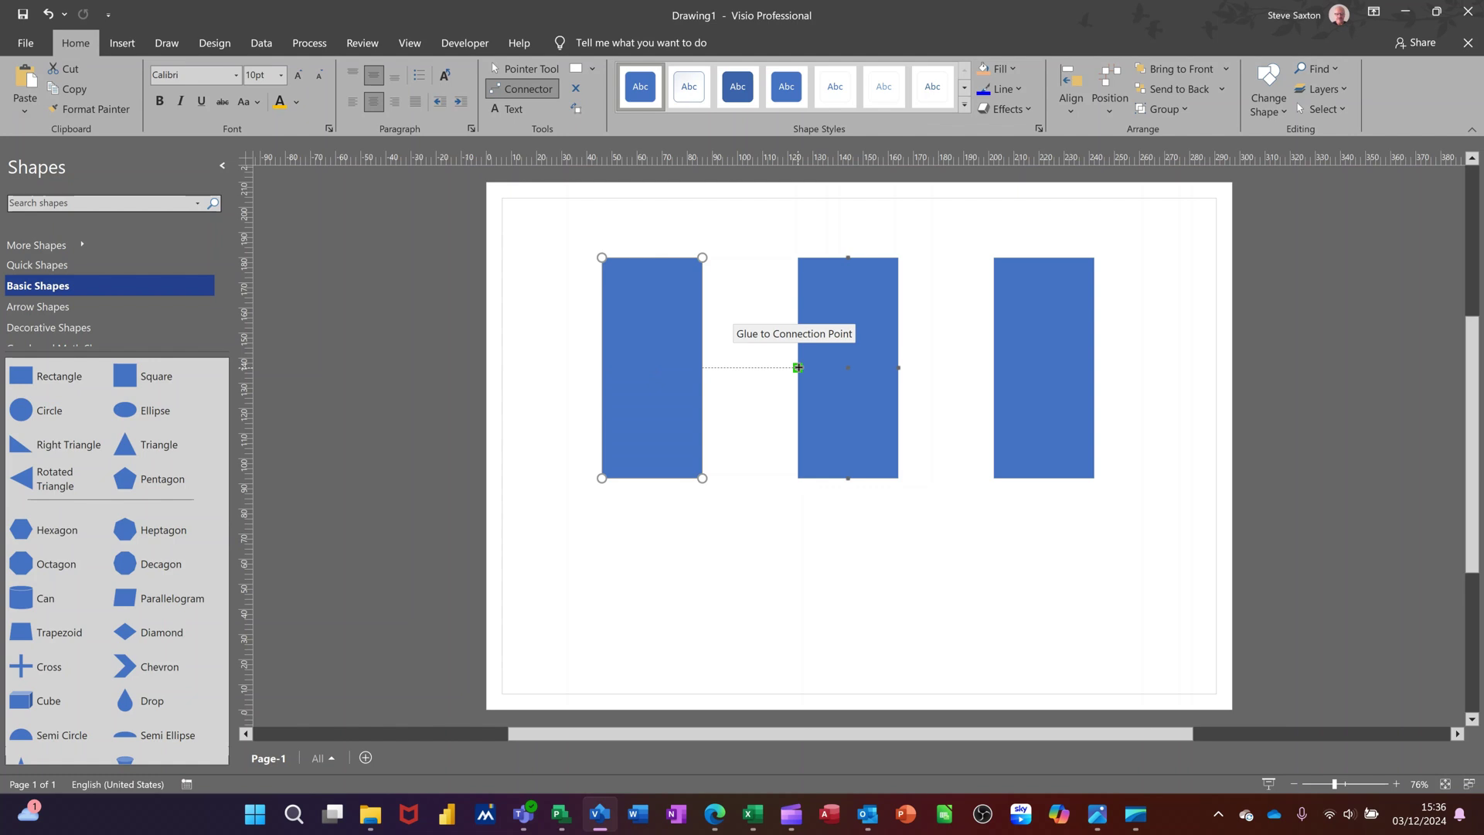
drag(798, 367, 799, 368)
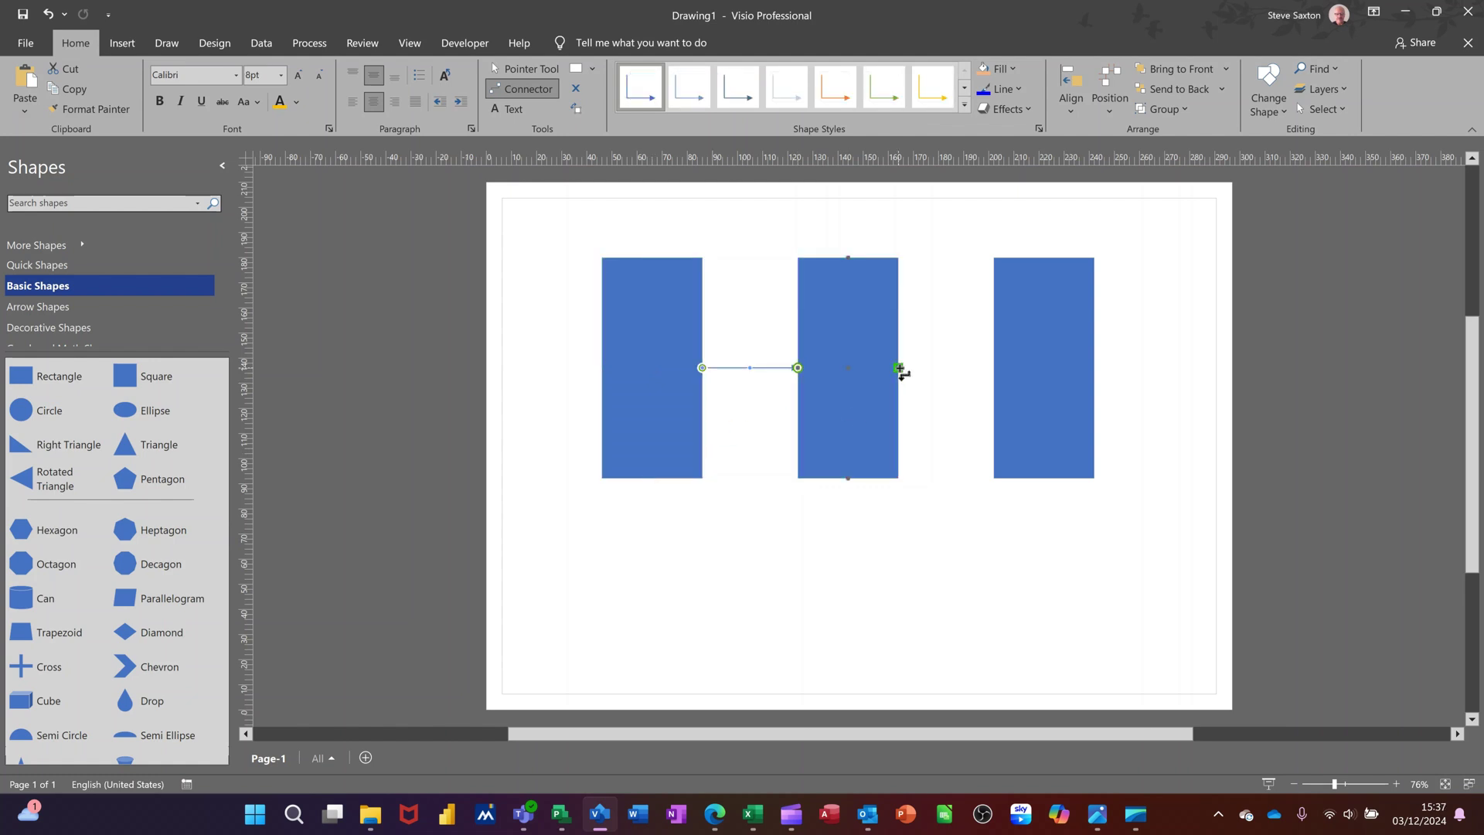
Step: Link the middle rectangle to the right rectangle, then return to the Pointer tool
drag(900, 369, 997, 367)
click(519, 71)
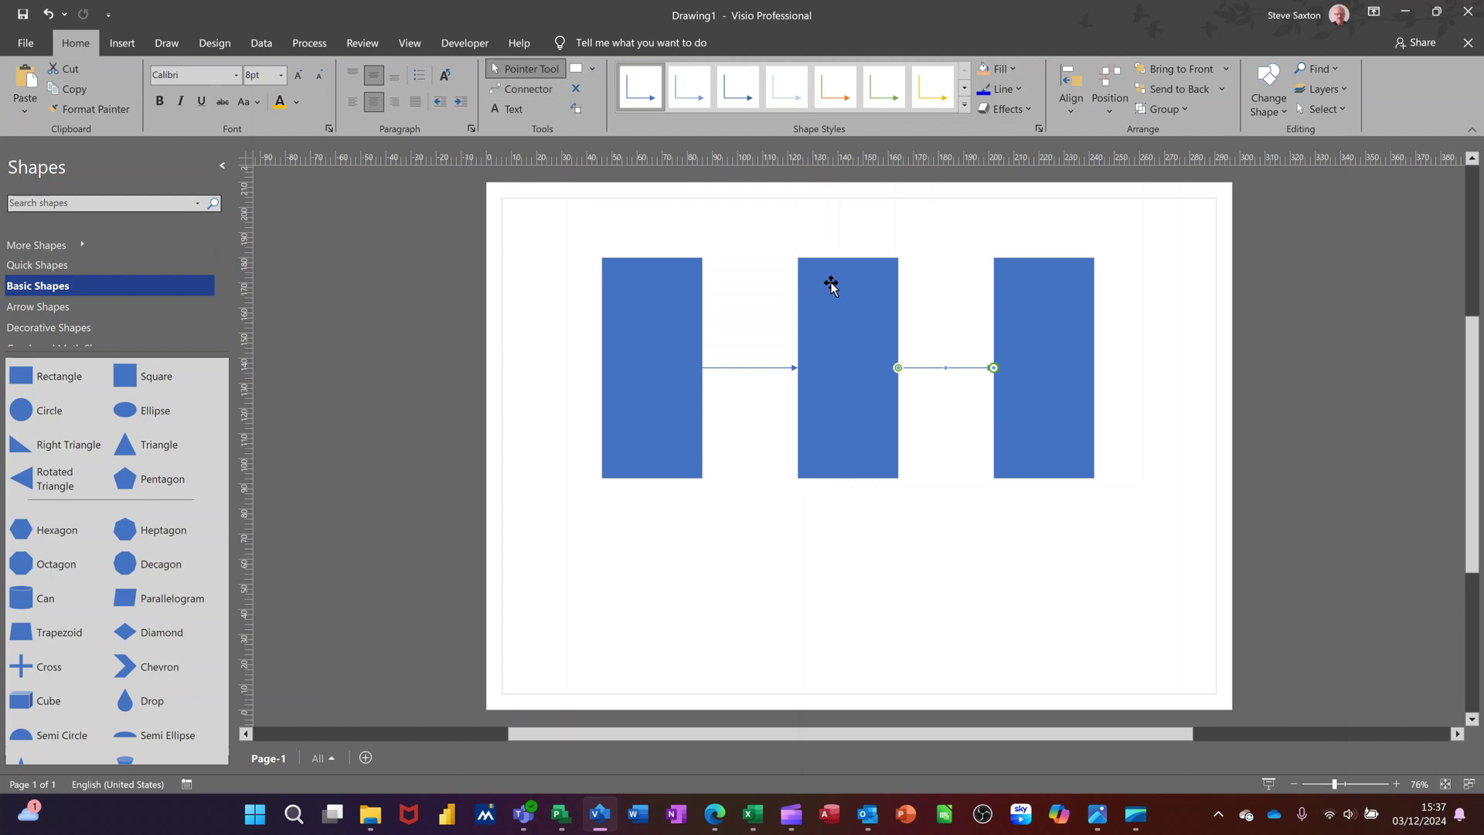
mouse_move(835, 291)
mouse_down()
mouse_move(833, 340)
mouse_move(834, 282)
mouse_up()
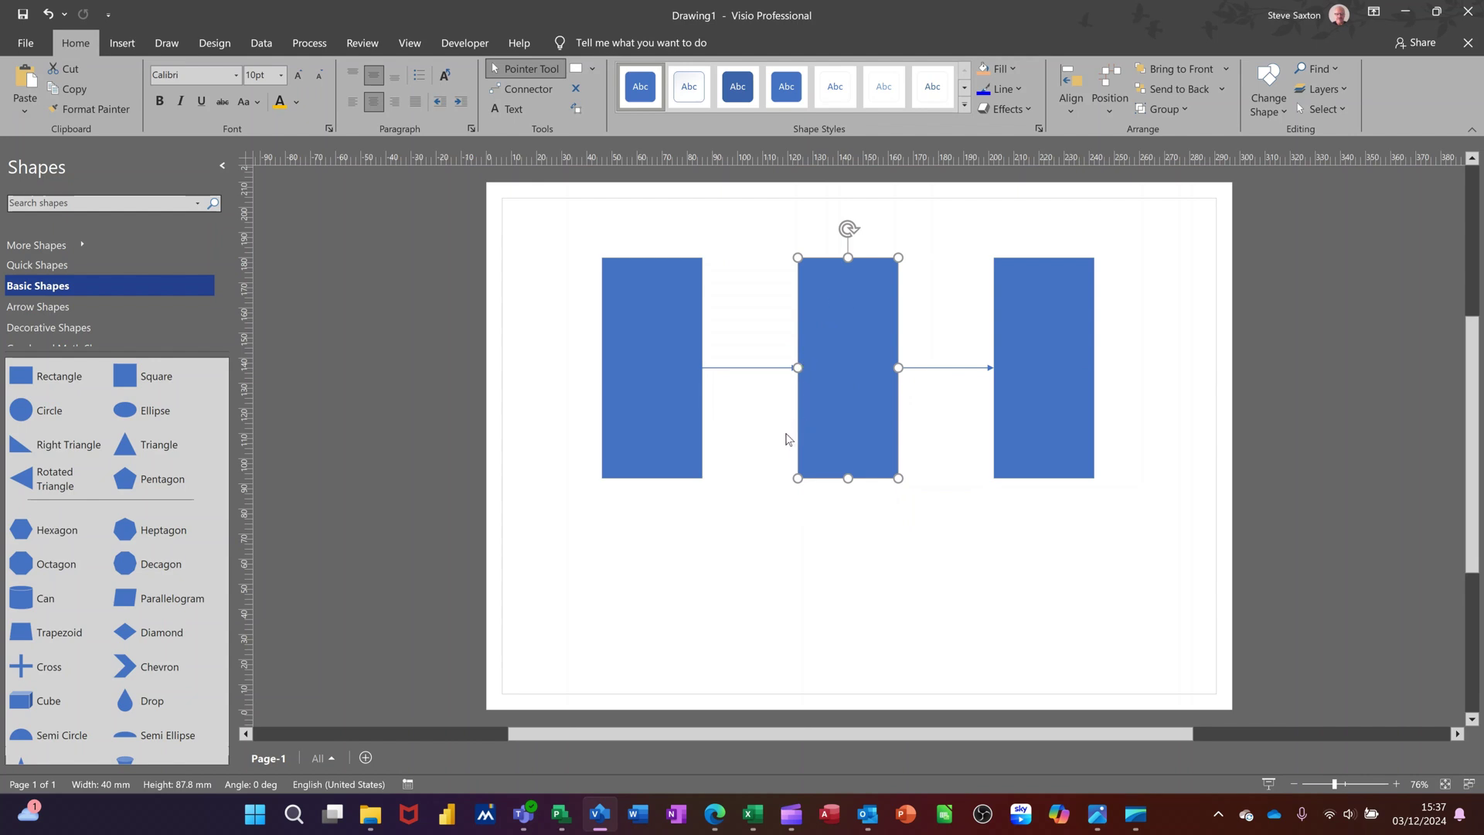
Step: Draw a connector above the first two rectangles, then undo it and return to the Pointer tool
click(667, 329)
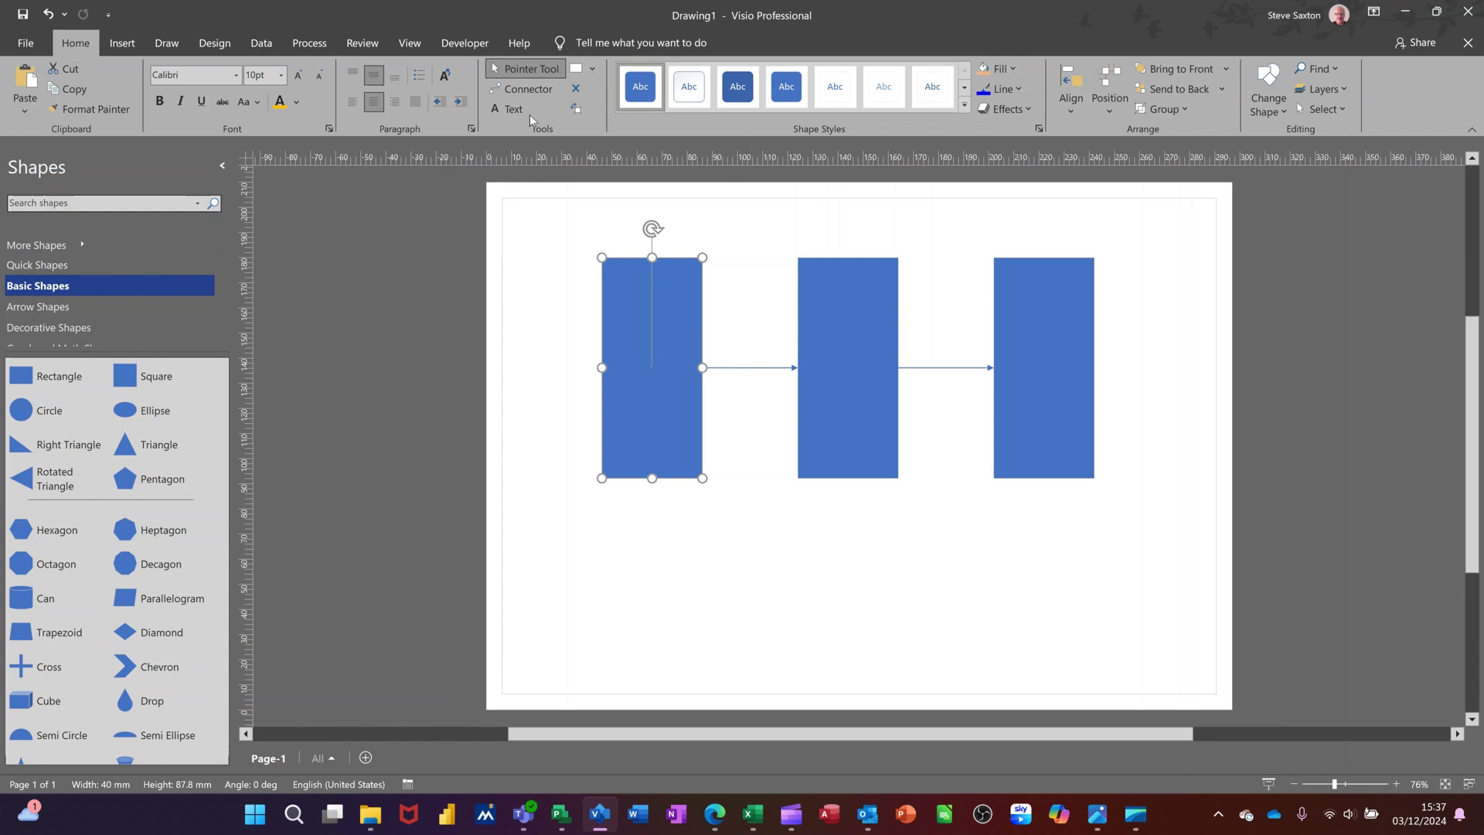
click(526, 94)
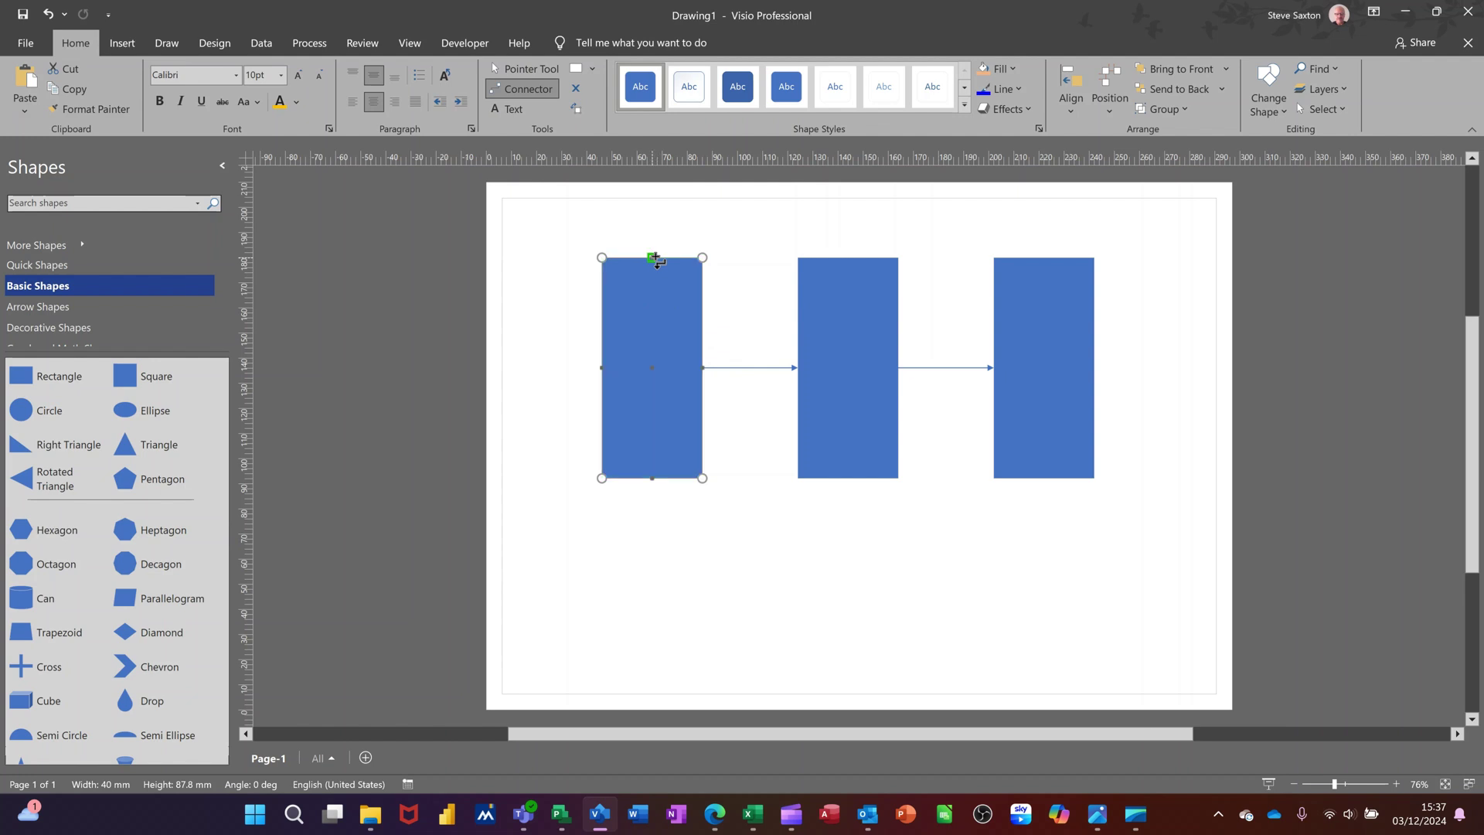
drag(653, 260, 865, 258)
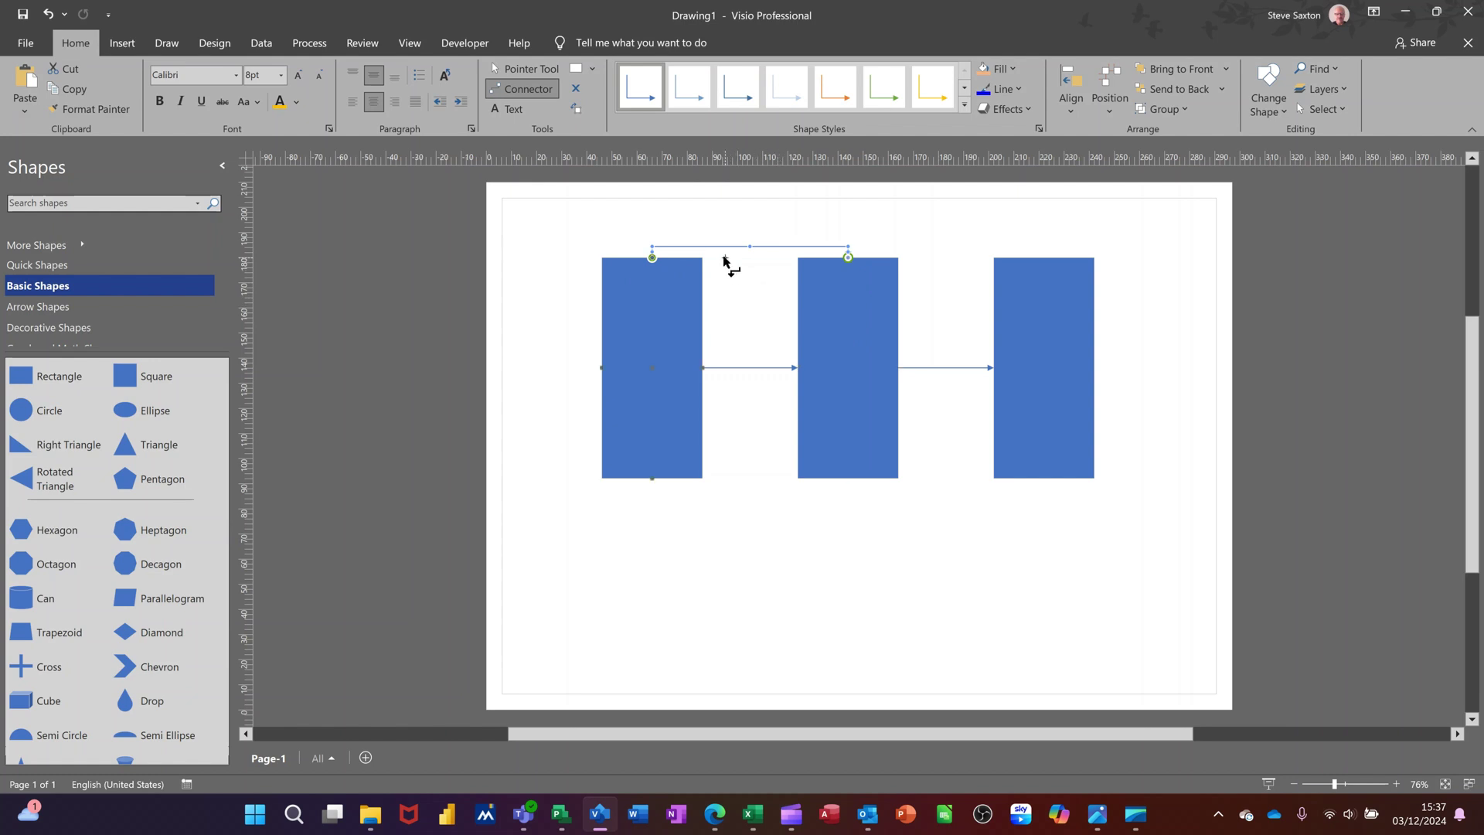
key(ctrl+z)
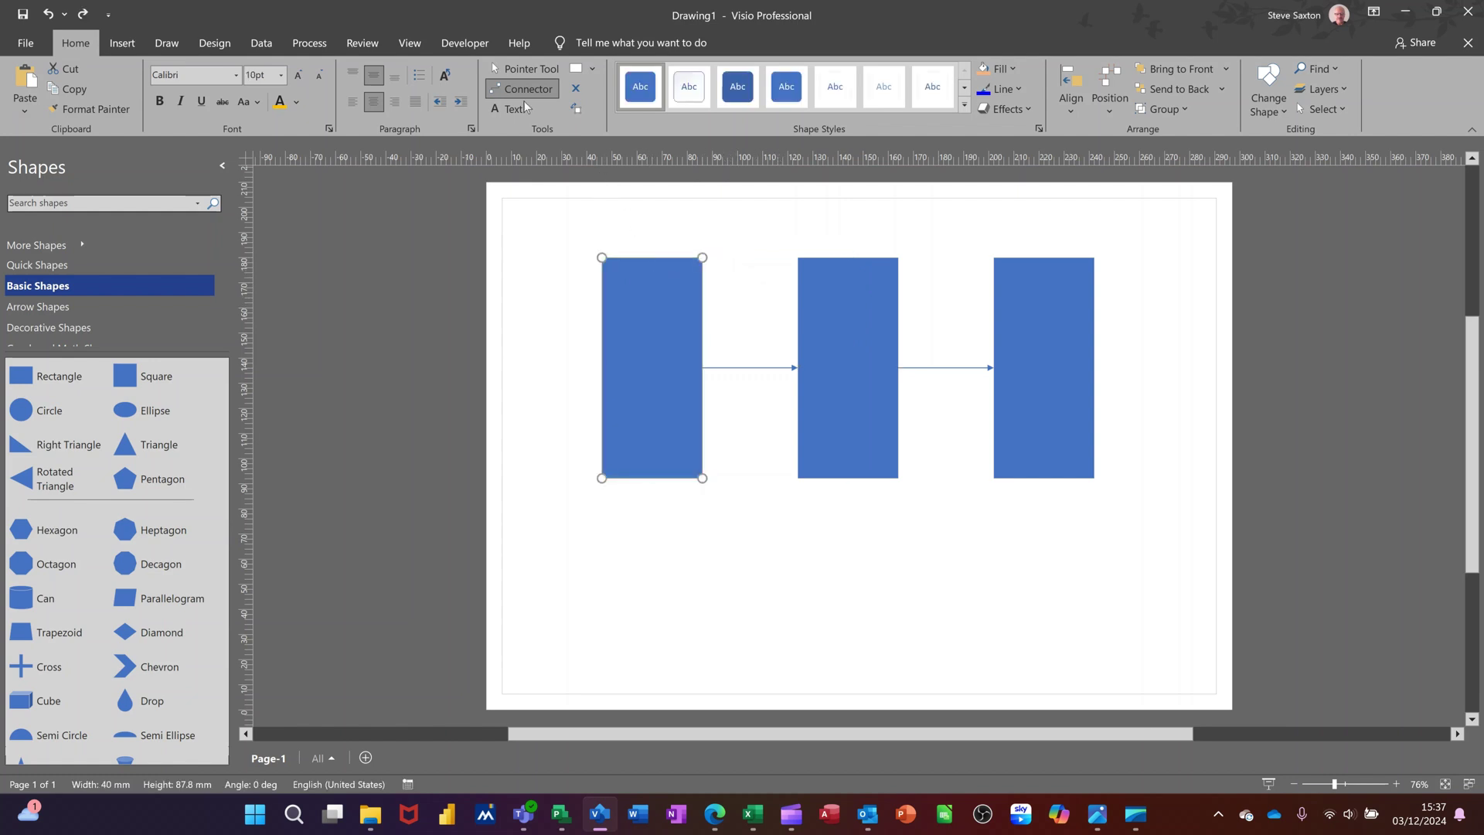
click(525, 72)
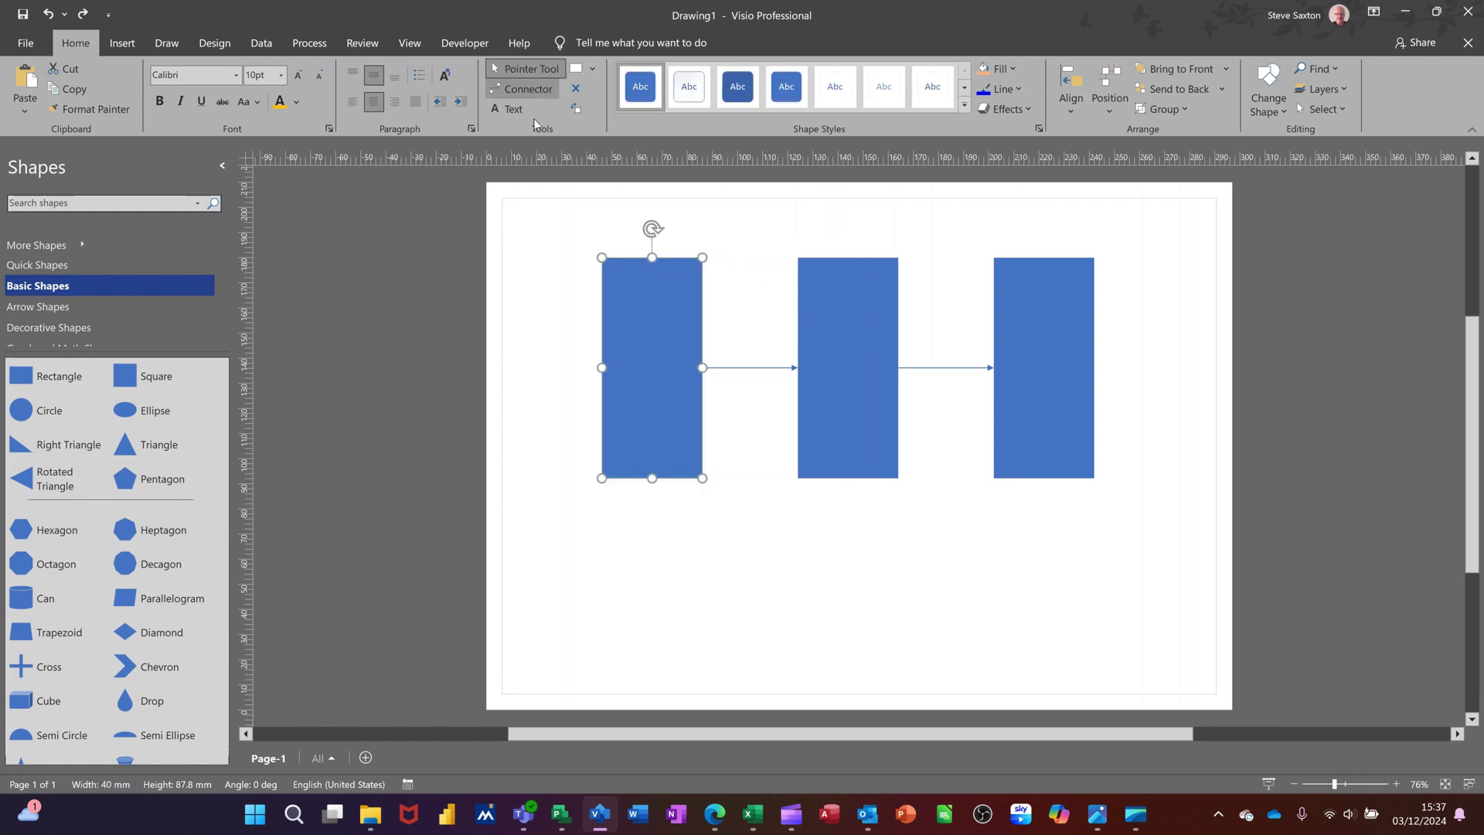
Step: Add upper and lower connection points on the left rectangle's right edge
click(573, 91)
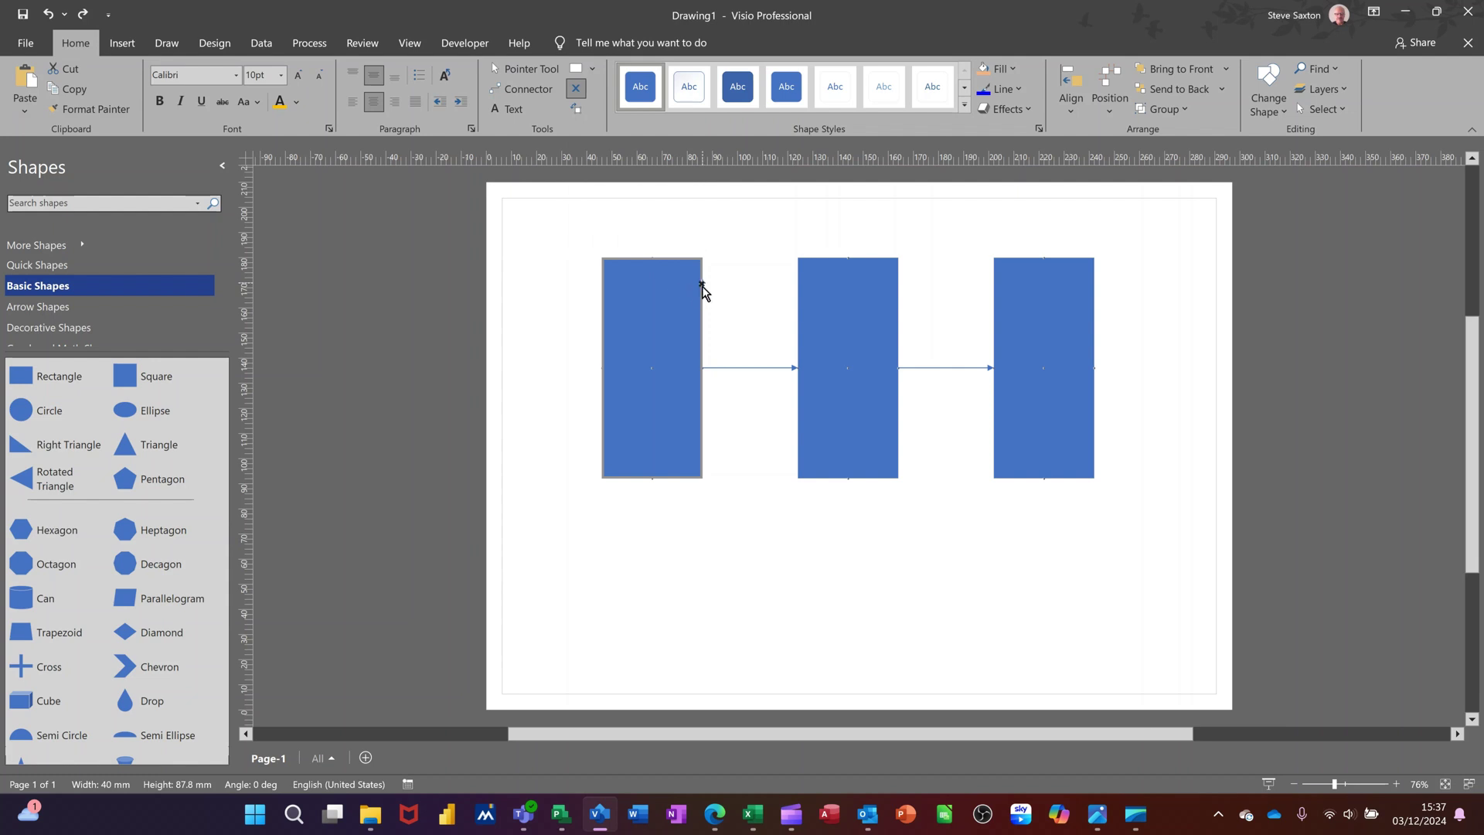
ctrl+click(702, 285)
ctrl+click(704, 433)
Step: Add upper and lower connection points on the middle rectangle's left edge
click(819, 281)
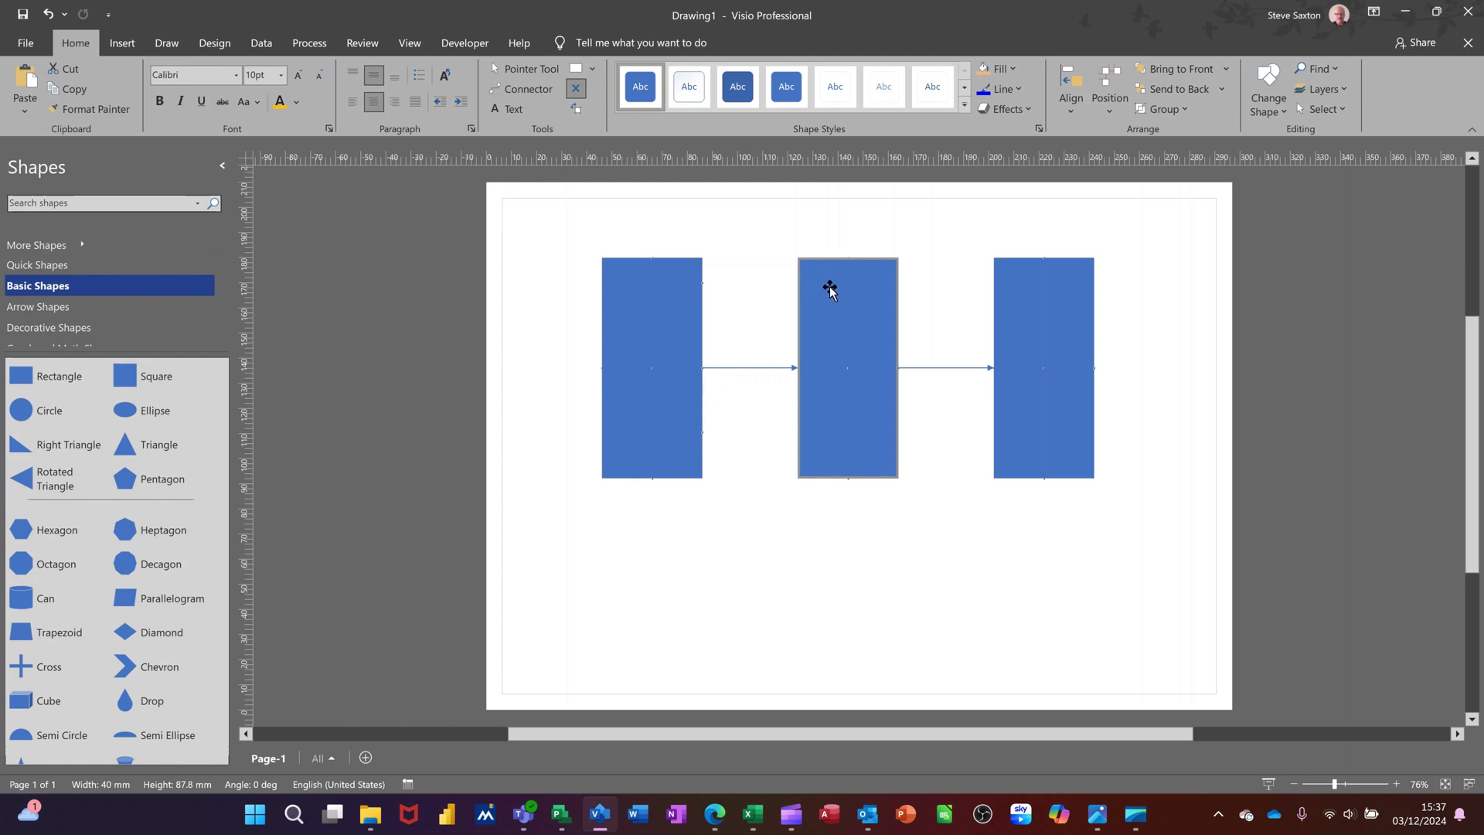
click(830, 289)
click(824, 287)
ctrl+click(798, 283)
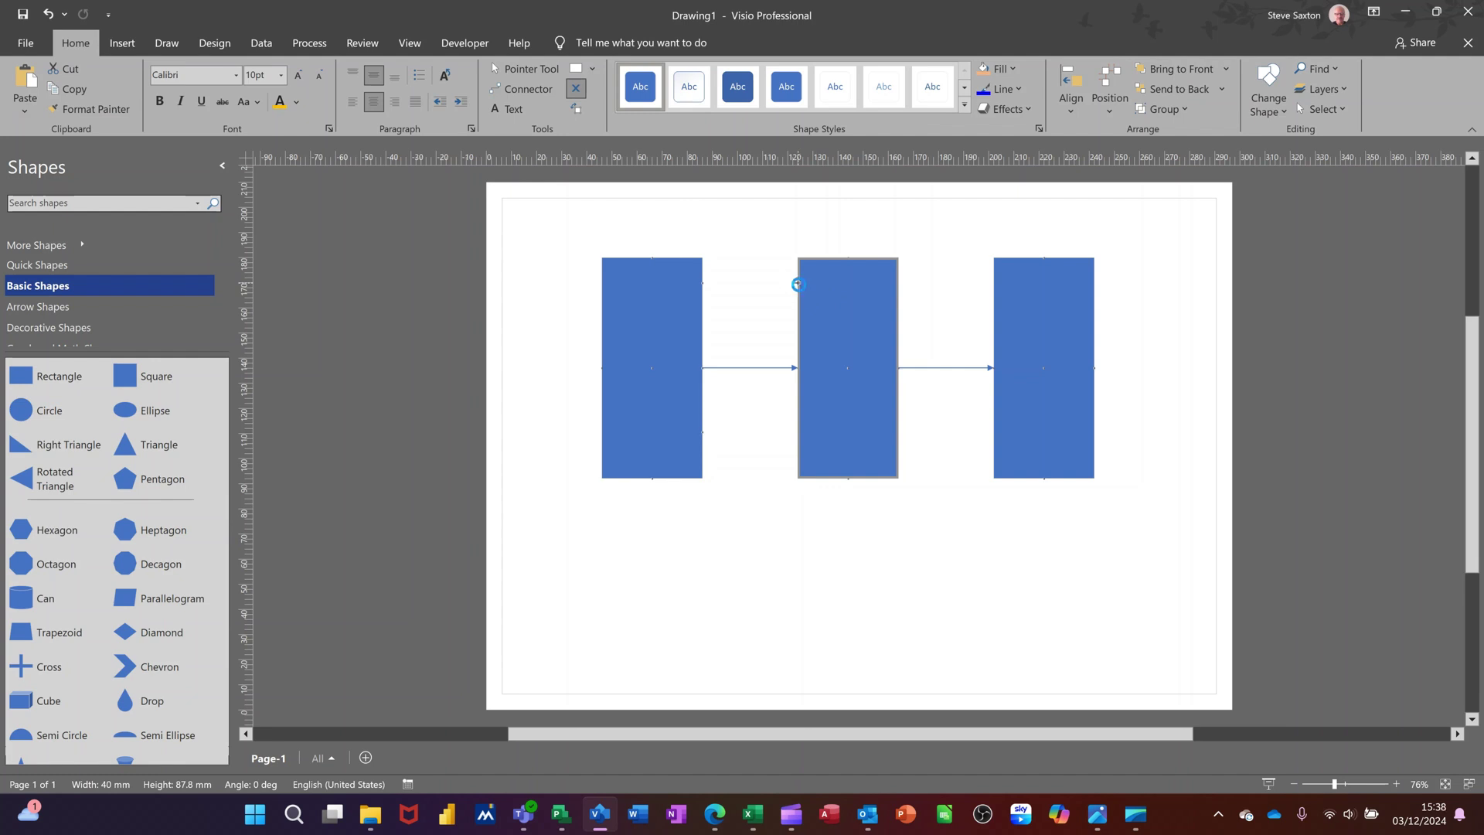
ctrl+click(799, 440)
Step: Draw an upper arrow from the left rectangle's new point to the middle rectangle's
click(529, 86)
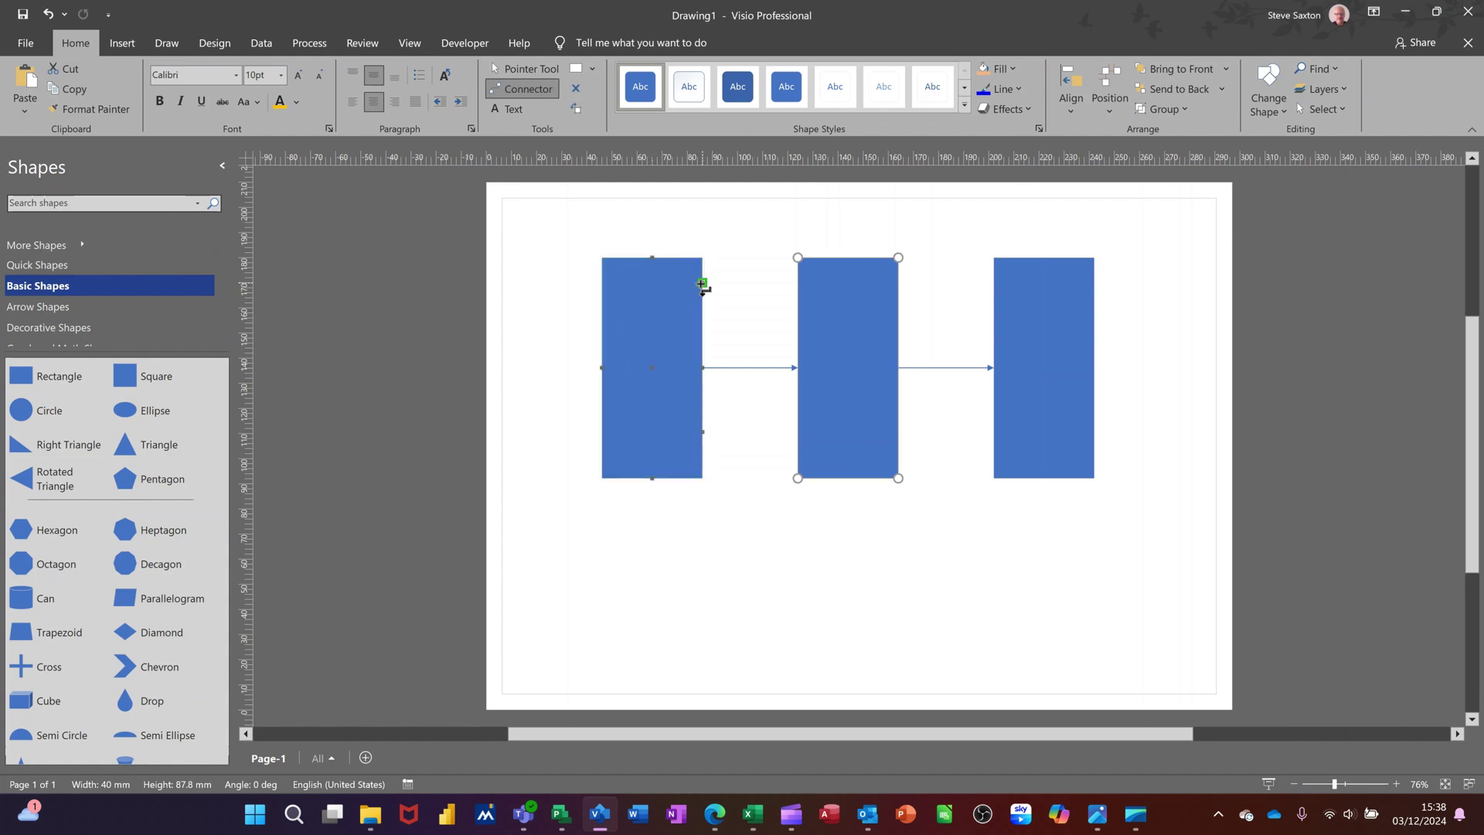
drag(704, 283, 797, 285)
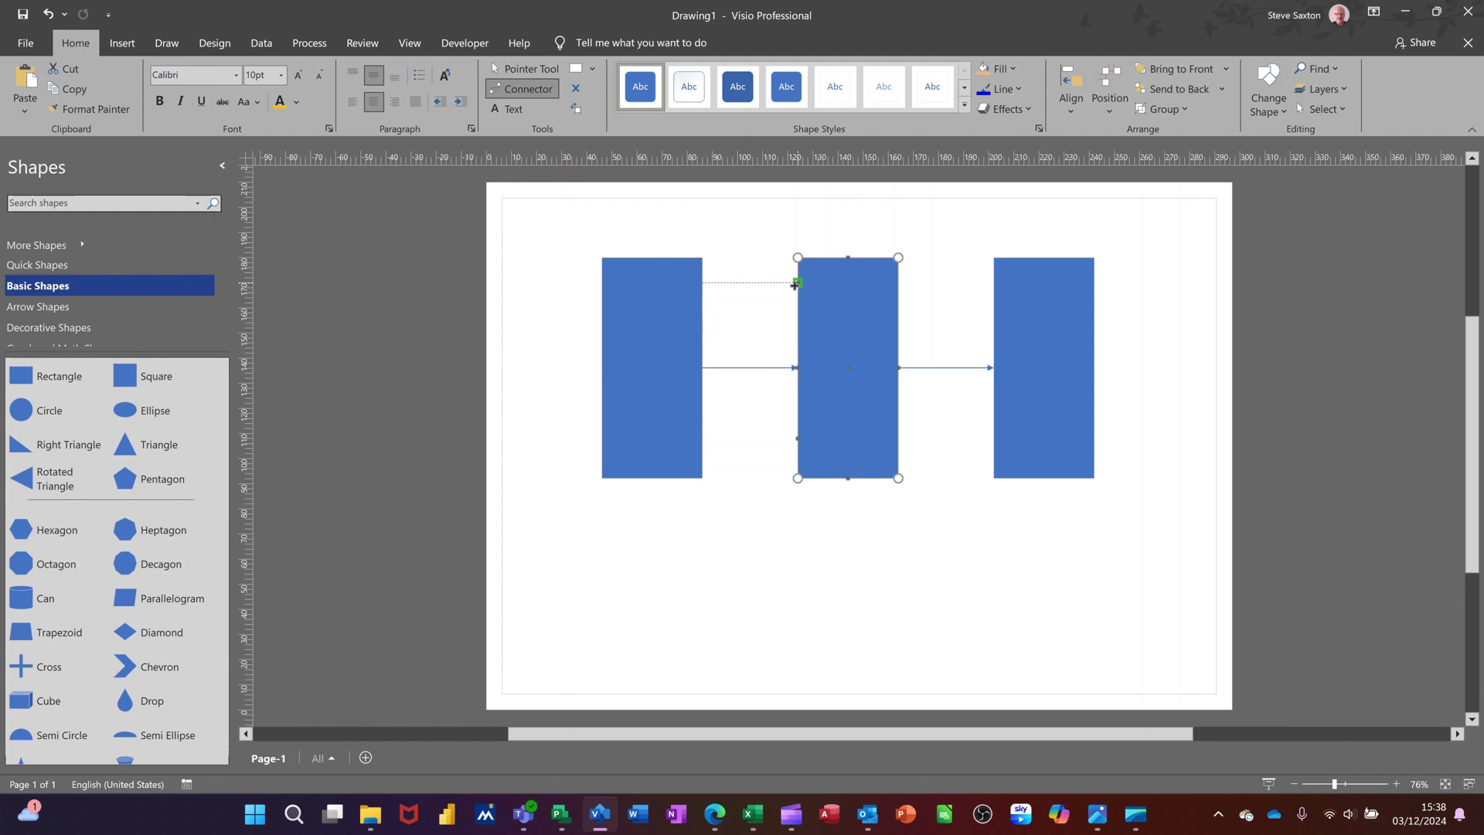
mouse_move(796, 285)
mouse_down()
mouse_move(832, 291)
mouse_move(798, 284)
mouse_up()
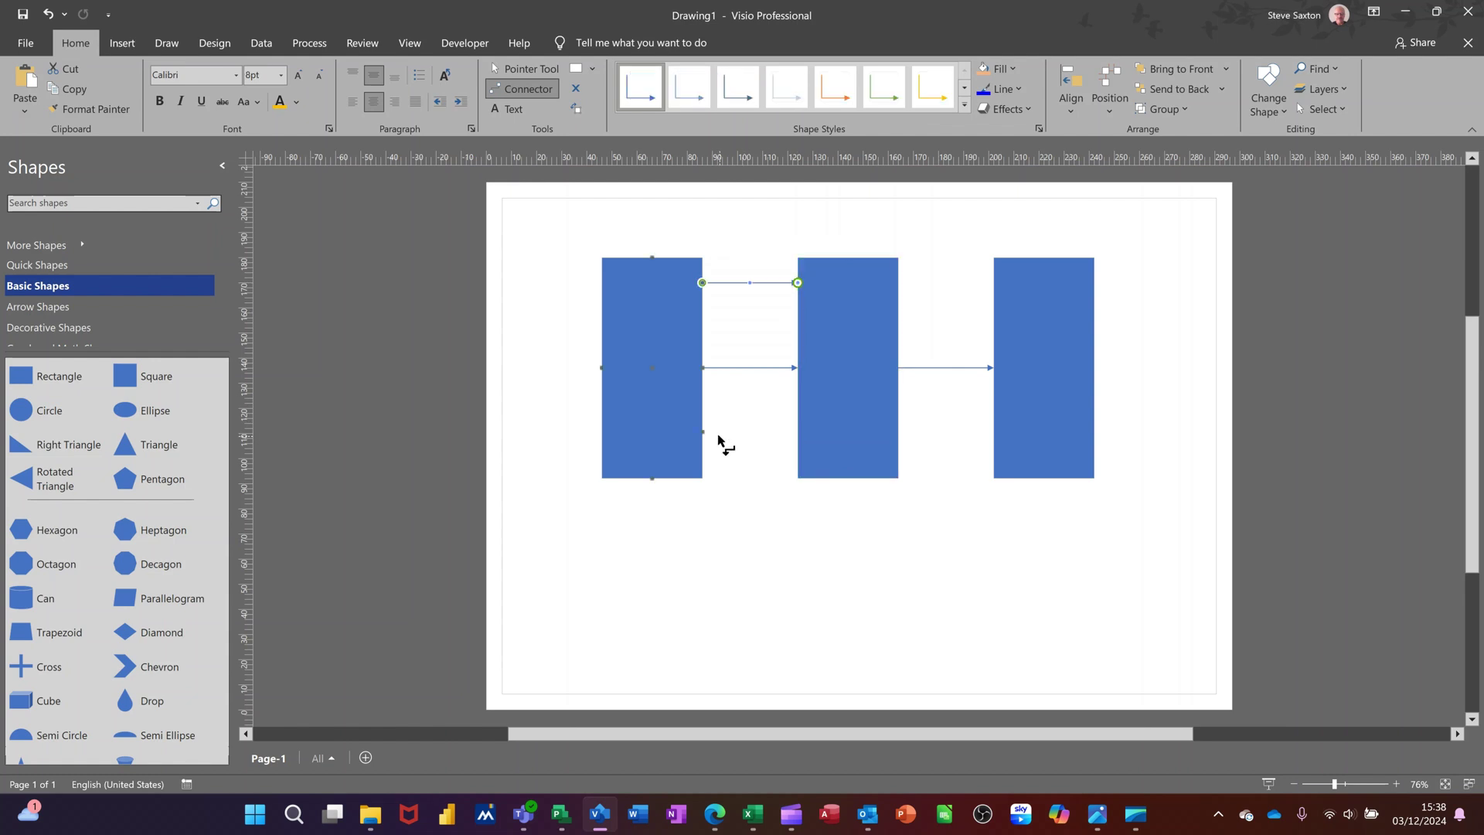
Step: Draw a lower arrow between the rectangles' low connection points
drag(702, 434, 796, 434)
drag(806, 428, 798, 438)
drag(703, 433, 684, 343)
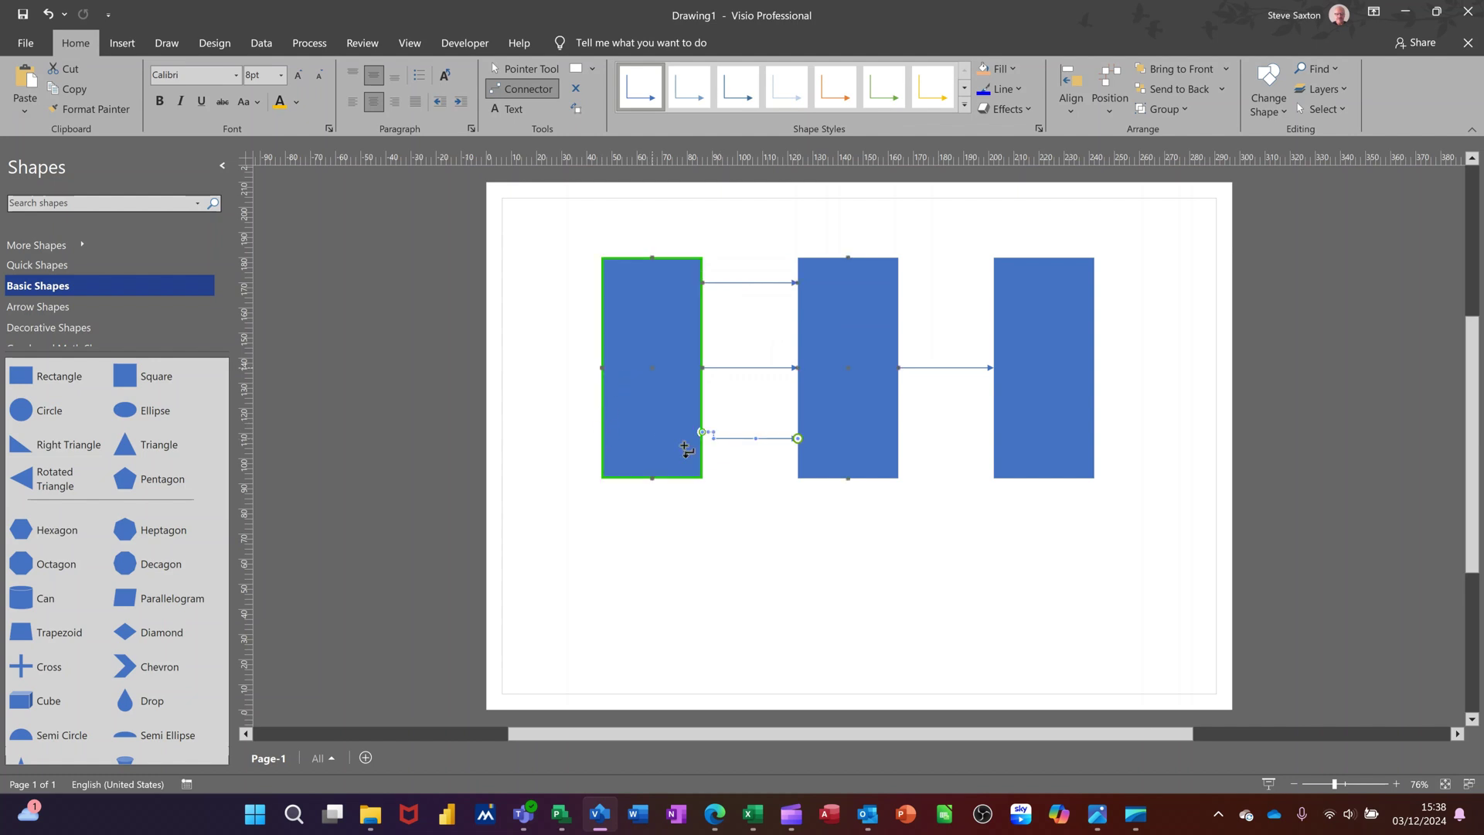
Step: Drag the middle rectangle down and right, its three arrows rerouting to stay attached
click(517, 73)
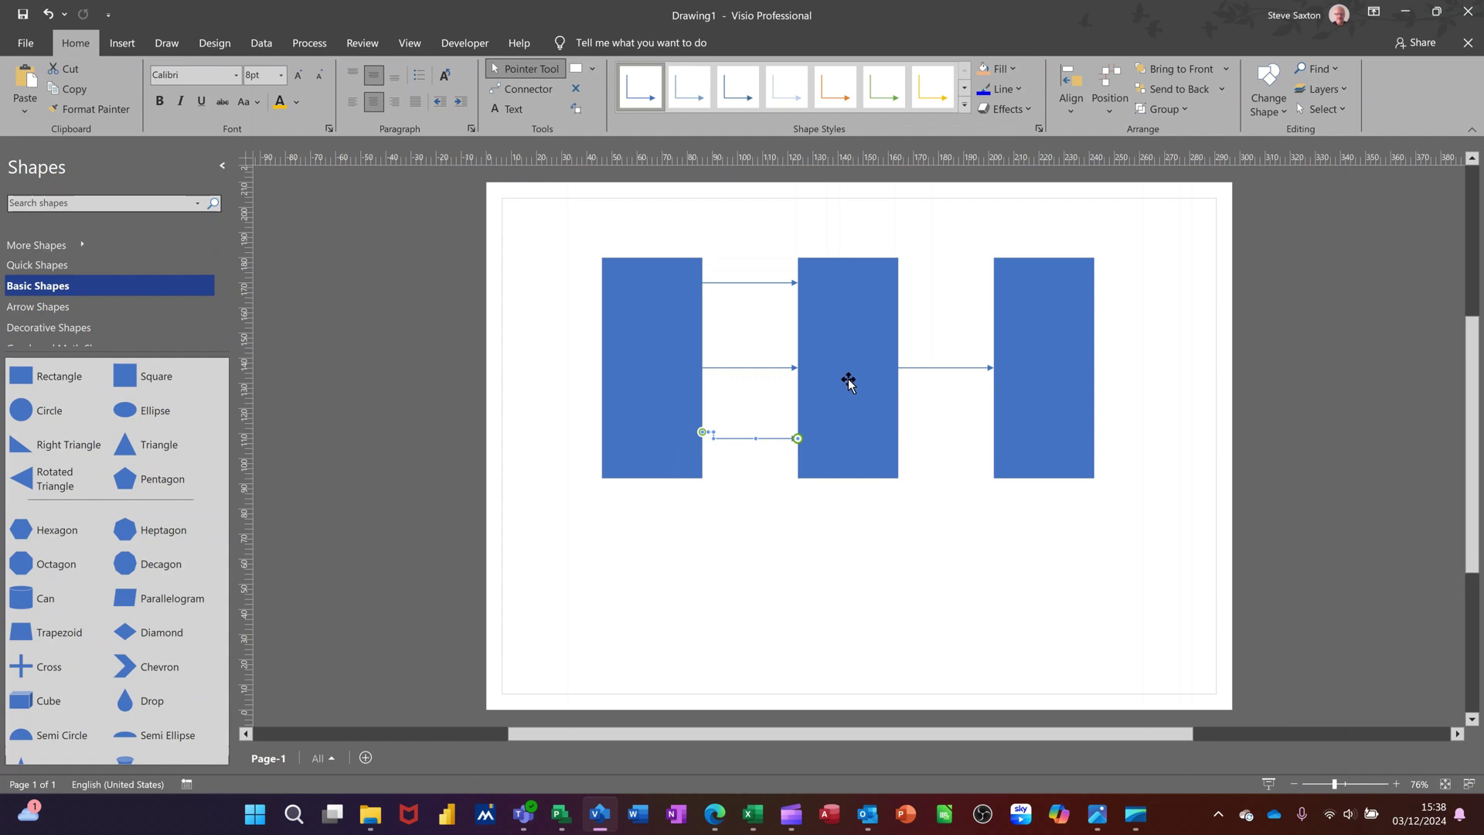
mouse_move(847, 383)
mouse_down()
mouse_move(889, 385)
mouse_move(878, 455)
mouse_up()
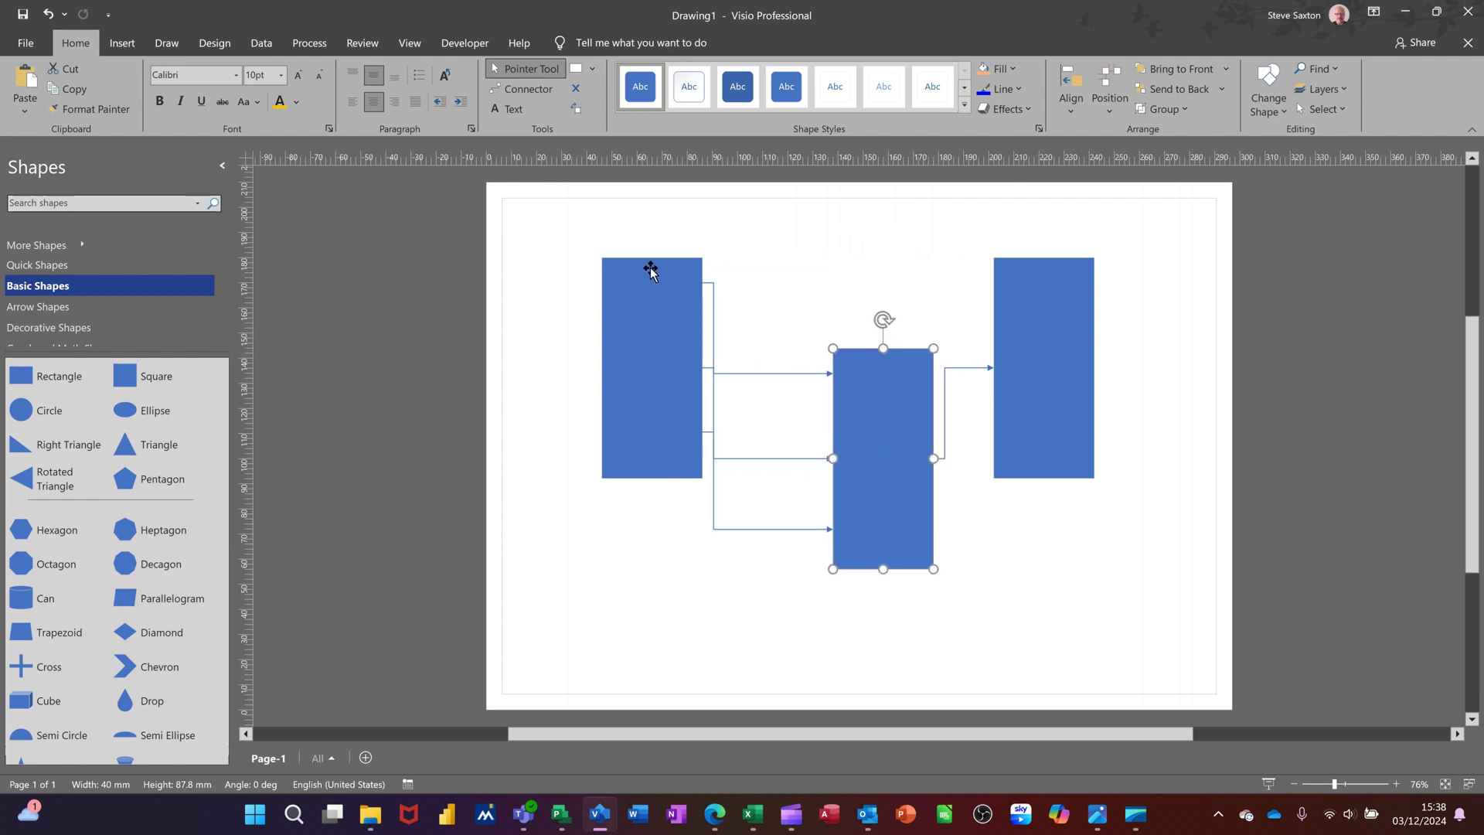